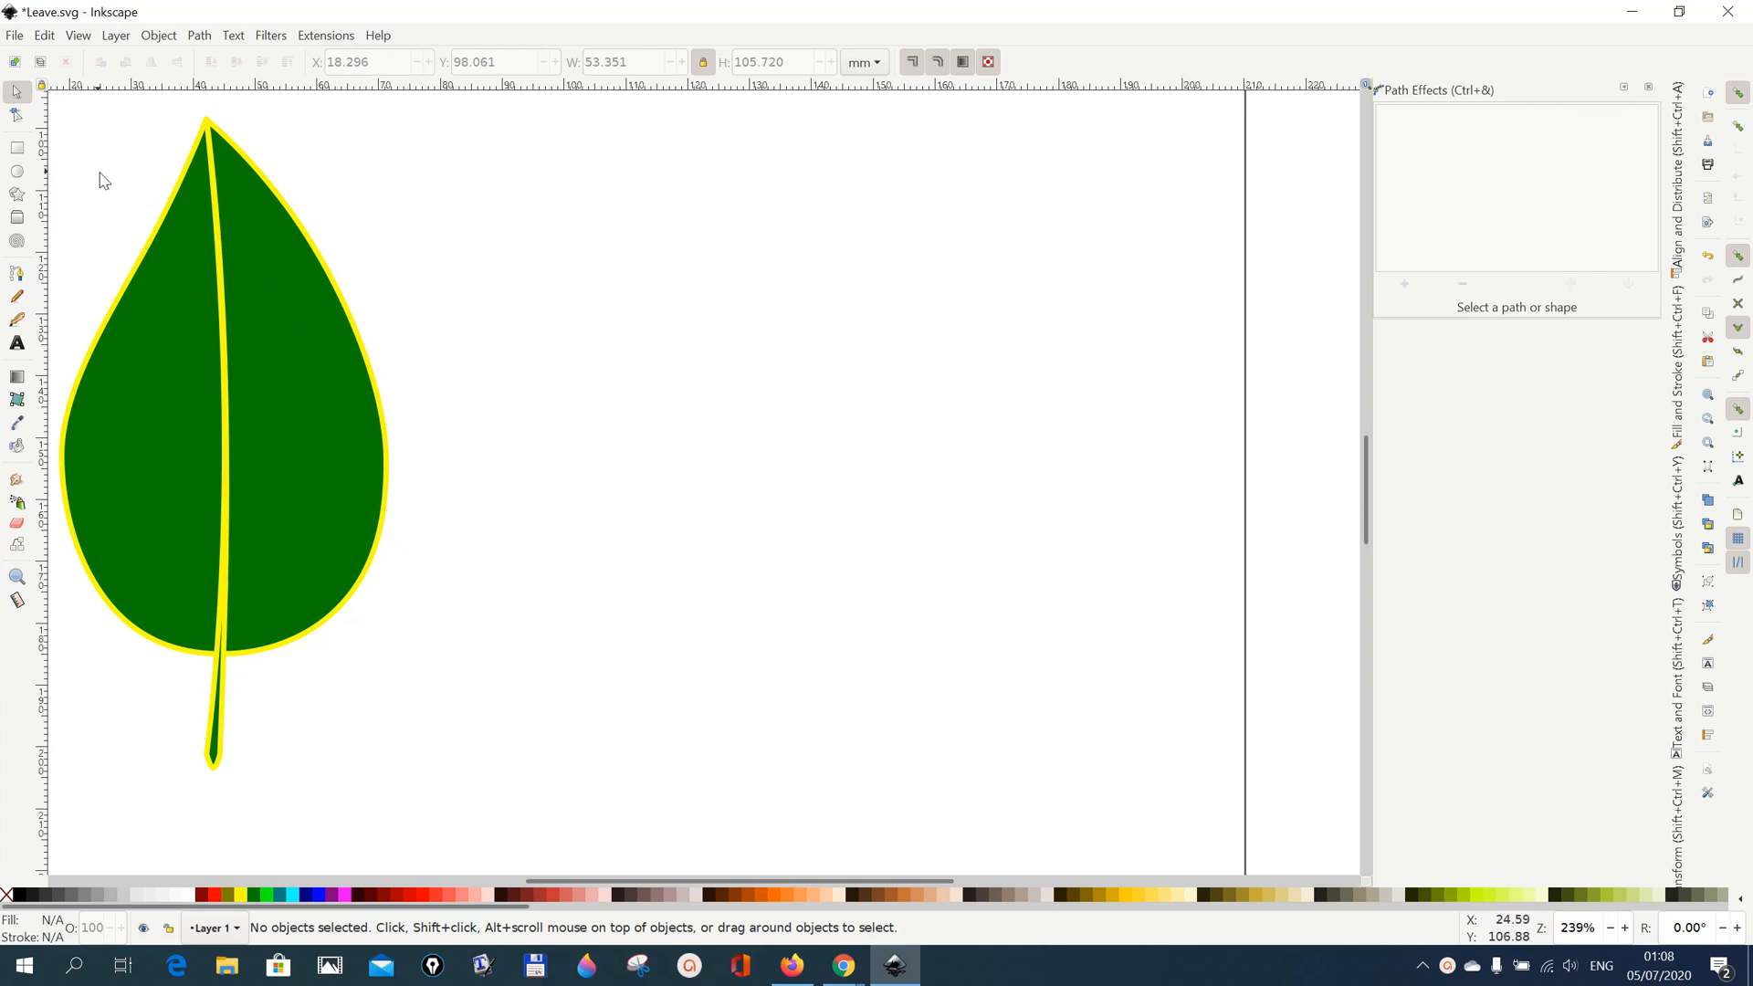
# - Draw an upright ellipse about 56 by 84 mm beside the finished leaf and convert it to a path
pyautogui.click(16, 174)
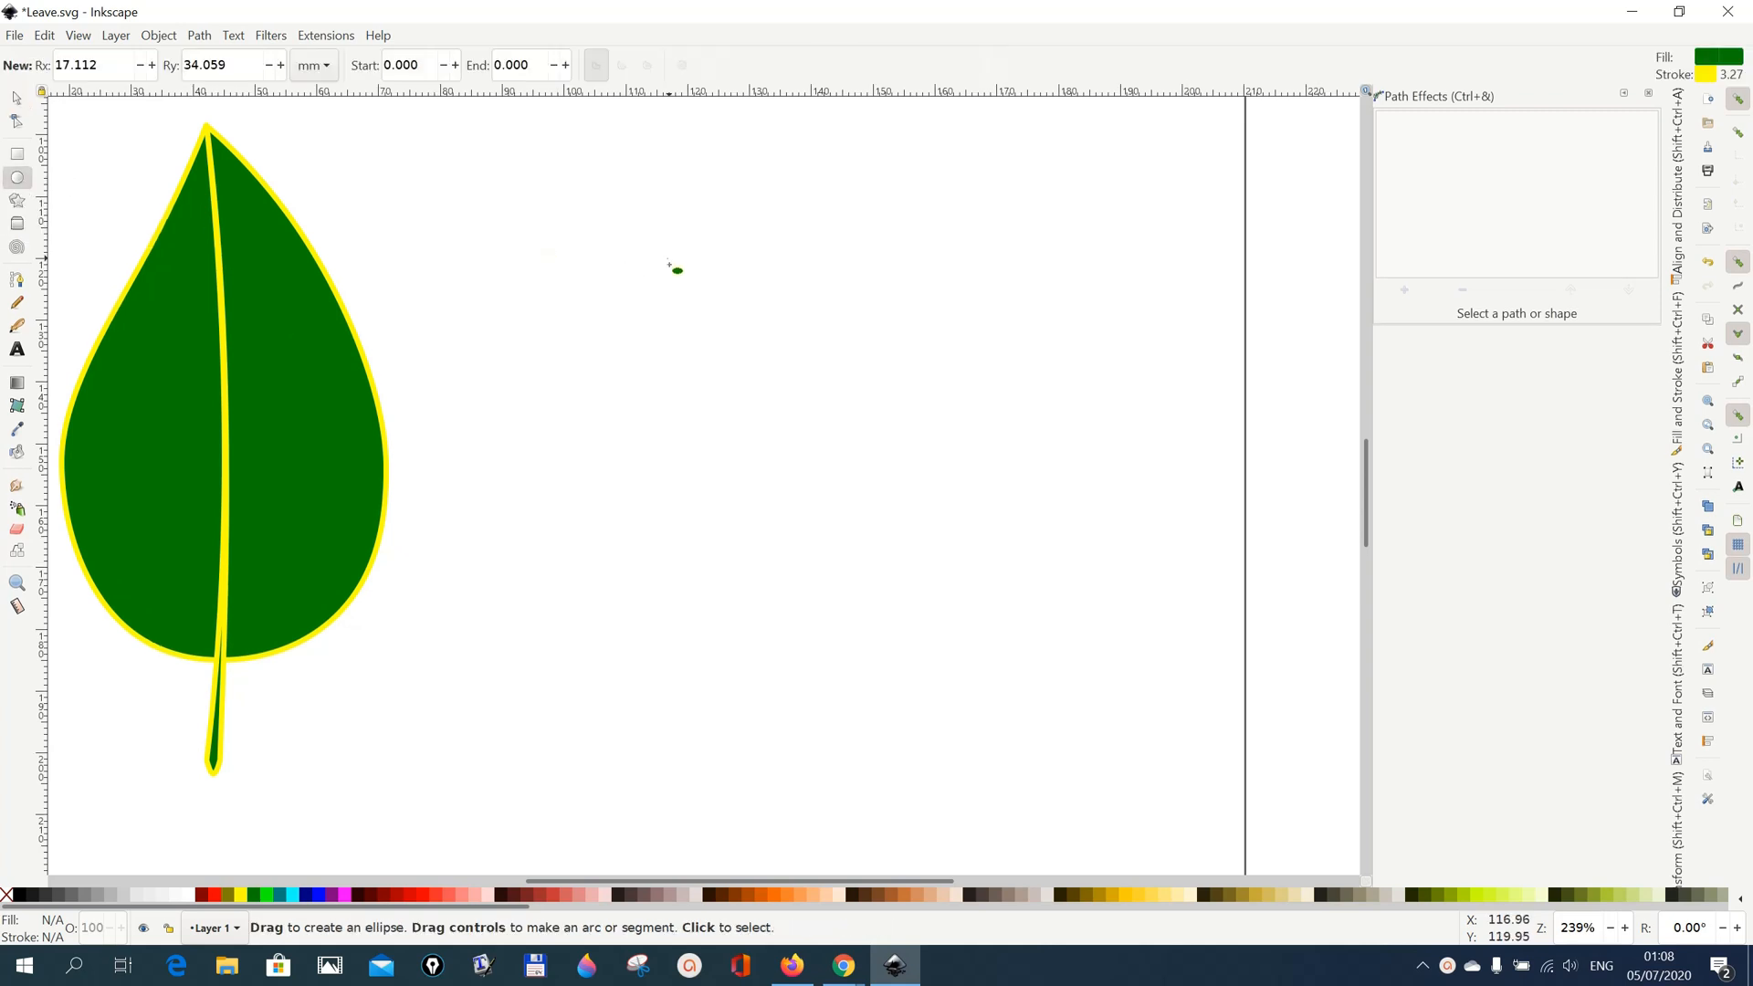
pyautogui.moveTo(669, 264)
pyautogui.mouseDown()
pyautogui.moveTo(654, 532)
pyautogui.moveTo(704, 594)
pyautogui.moveTo(963, 719)
pyautogui.moveTo(1011, 776)
pyautogui.mouseUp()
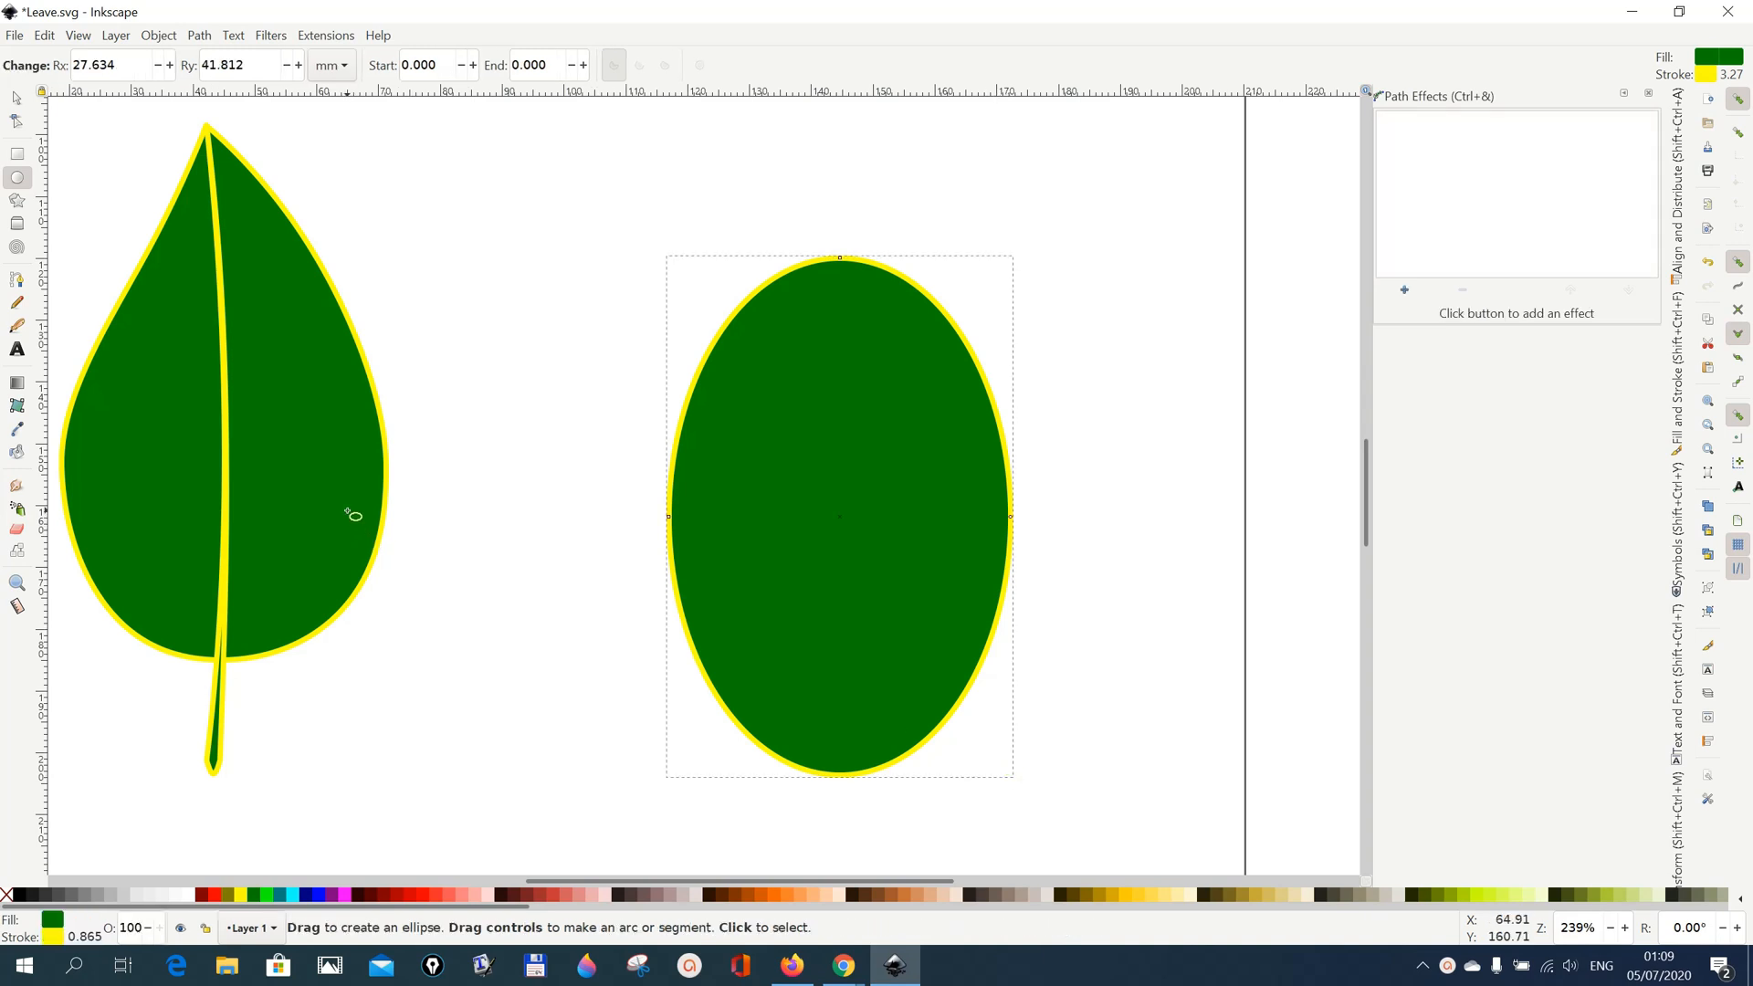
pyautogui.click(17, 99)
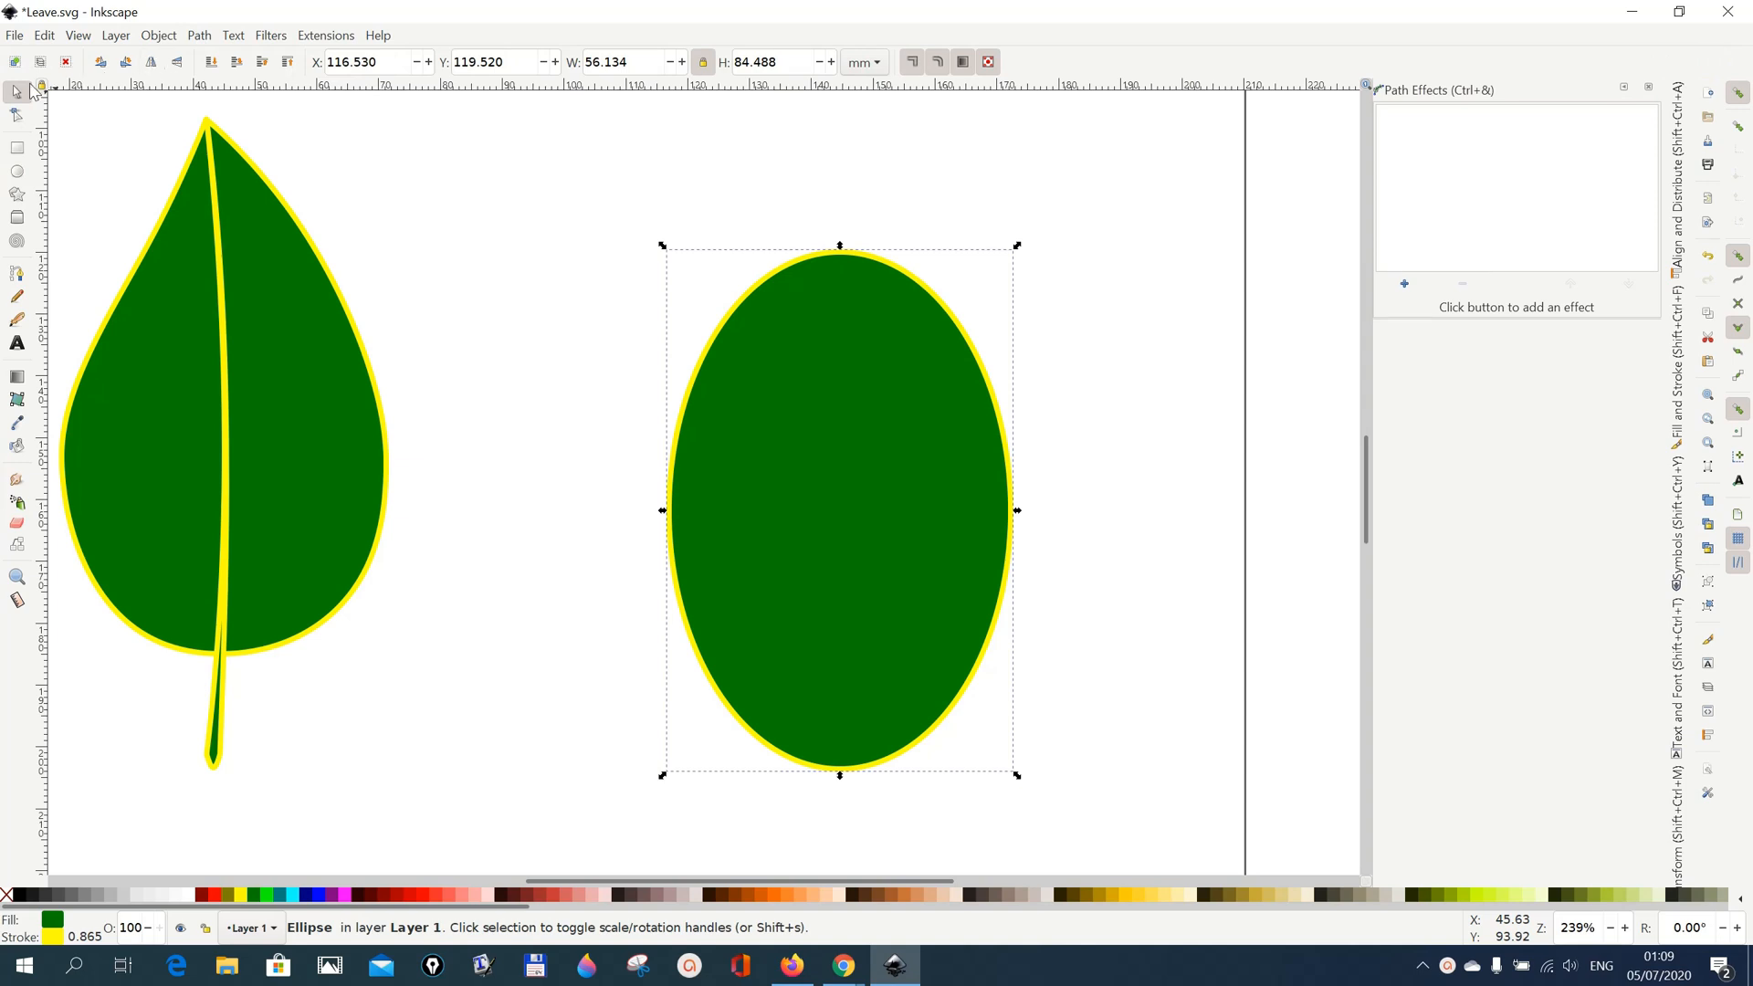
pyautogui.click(191, 38)
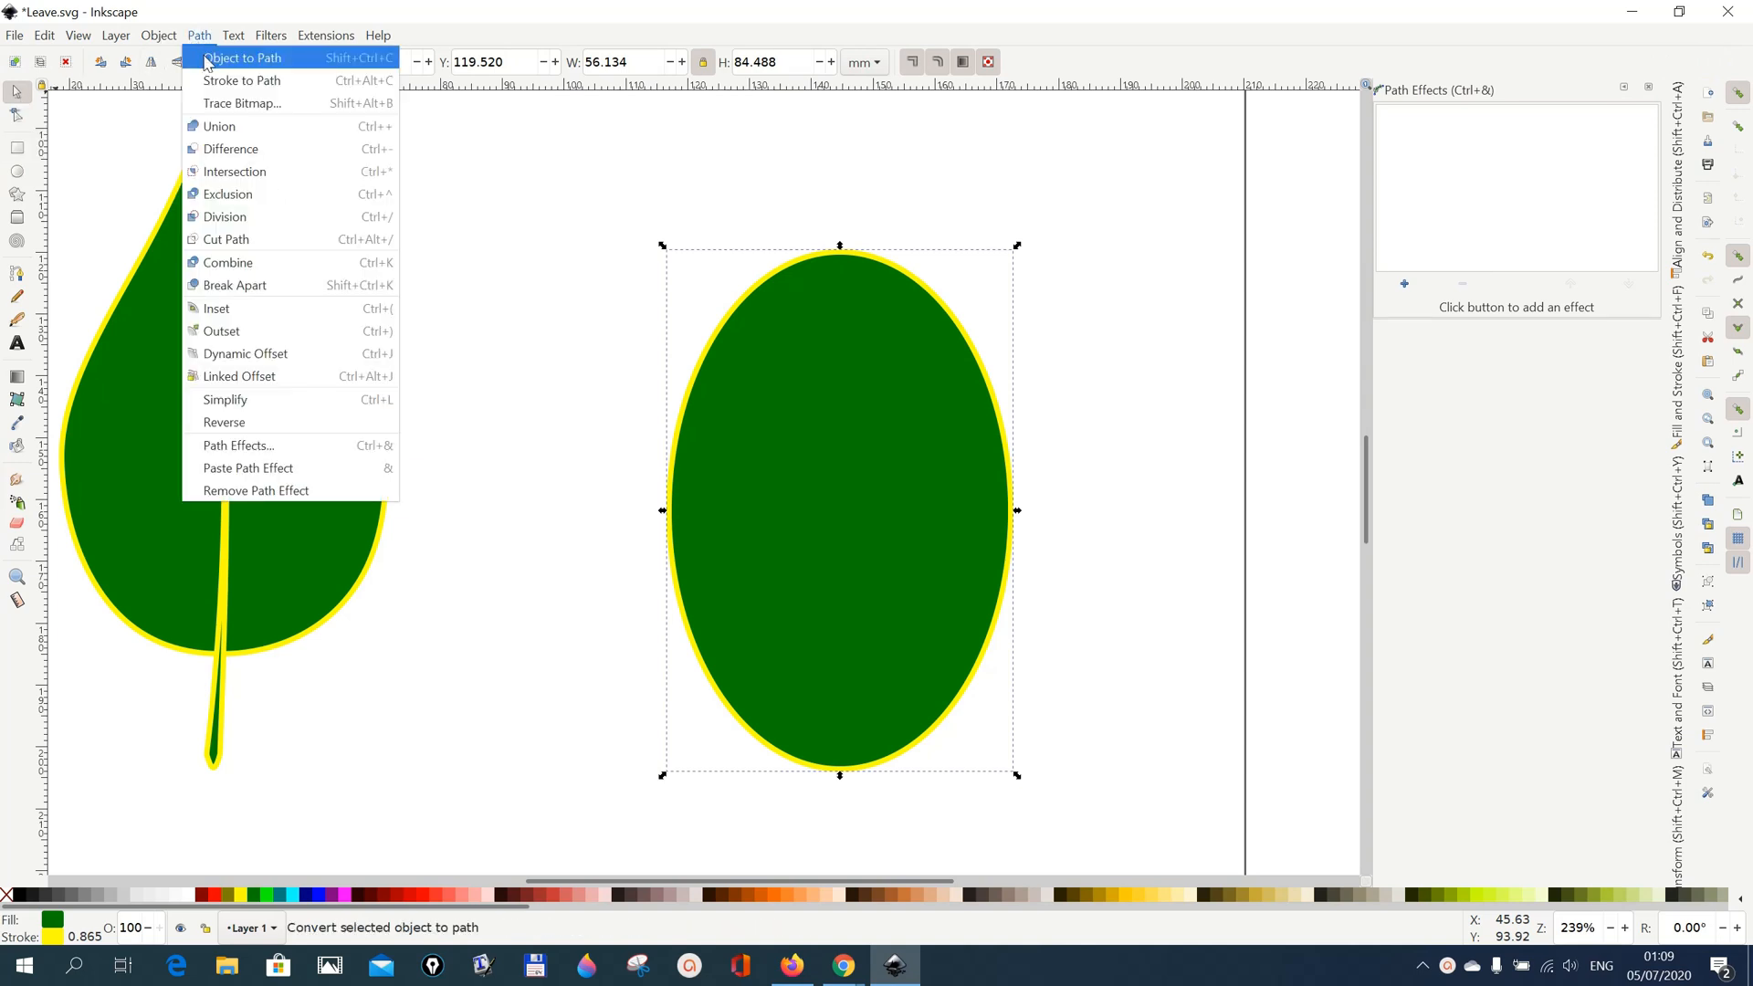
pyautogui.click(206, 59)
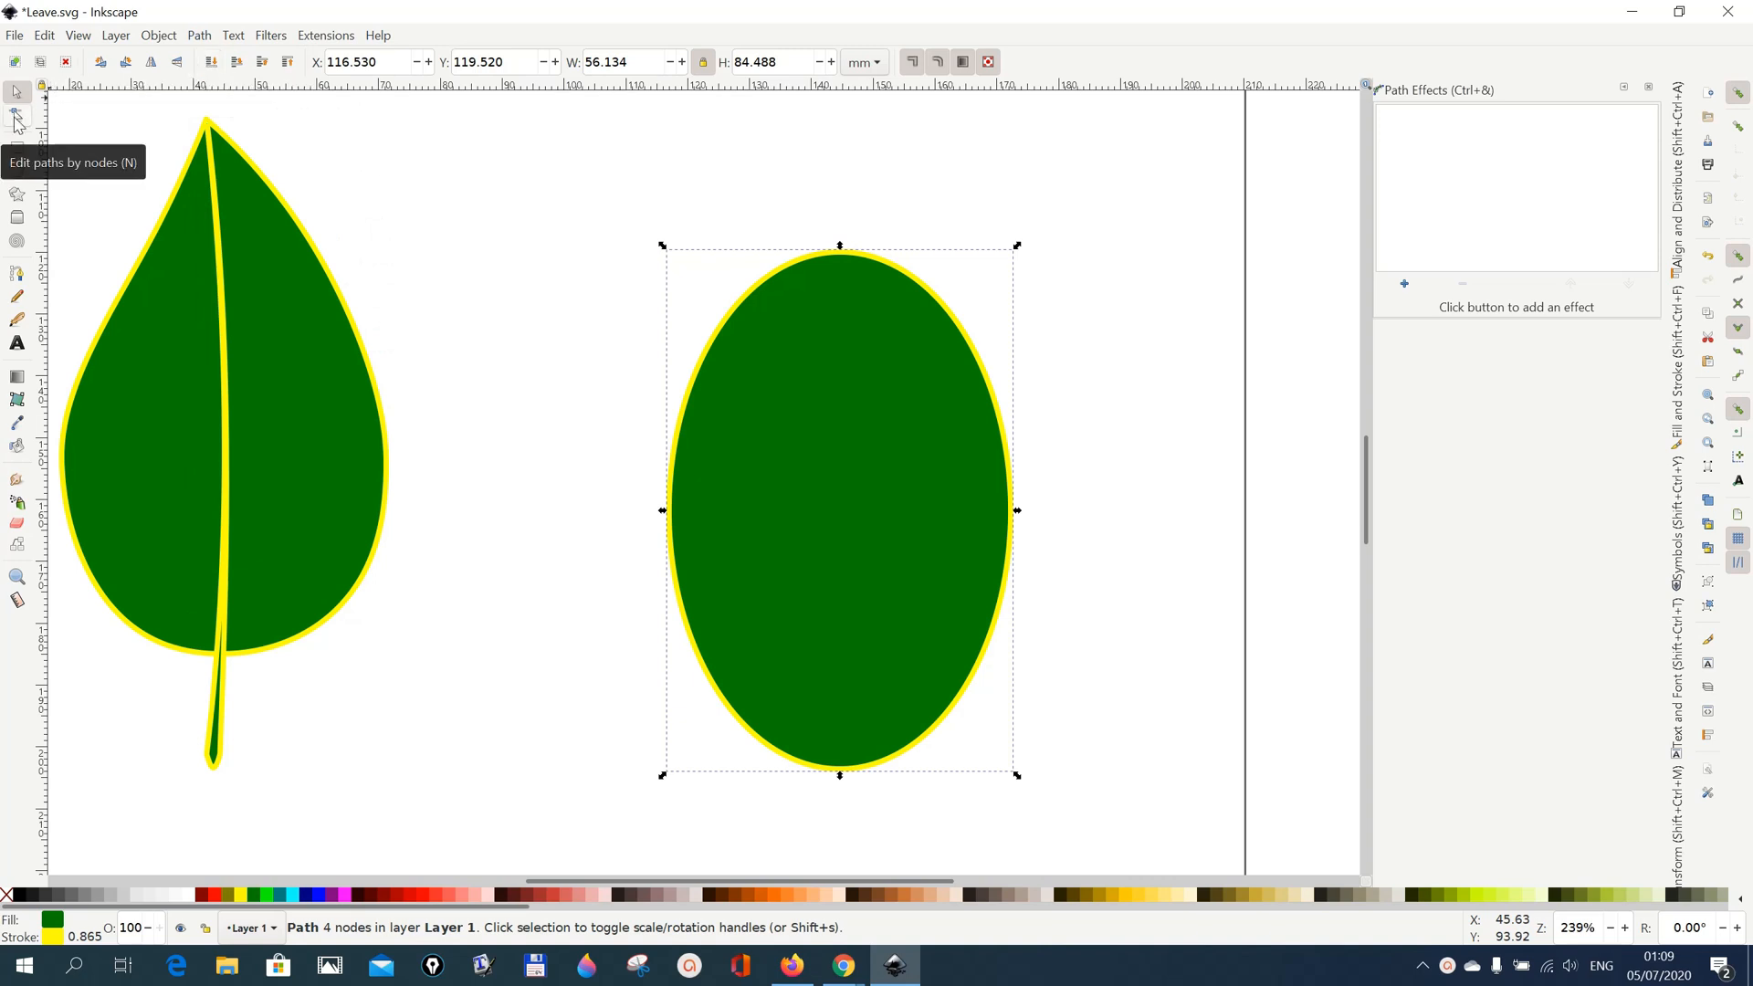
# - Lower the ellipse path's two side nodes slightly and turn its top node into a sharp cusp
pyautogui.click(17, 116)
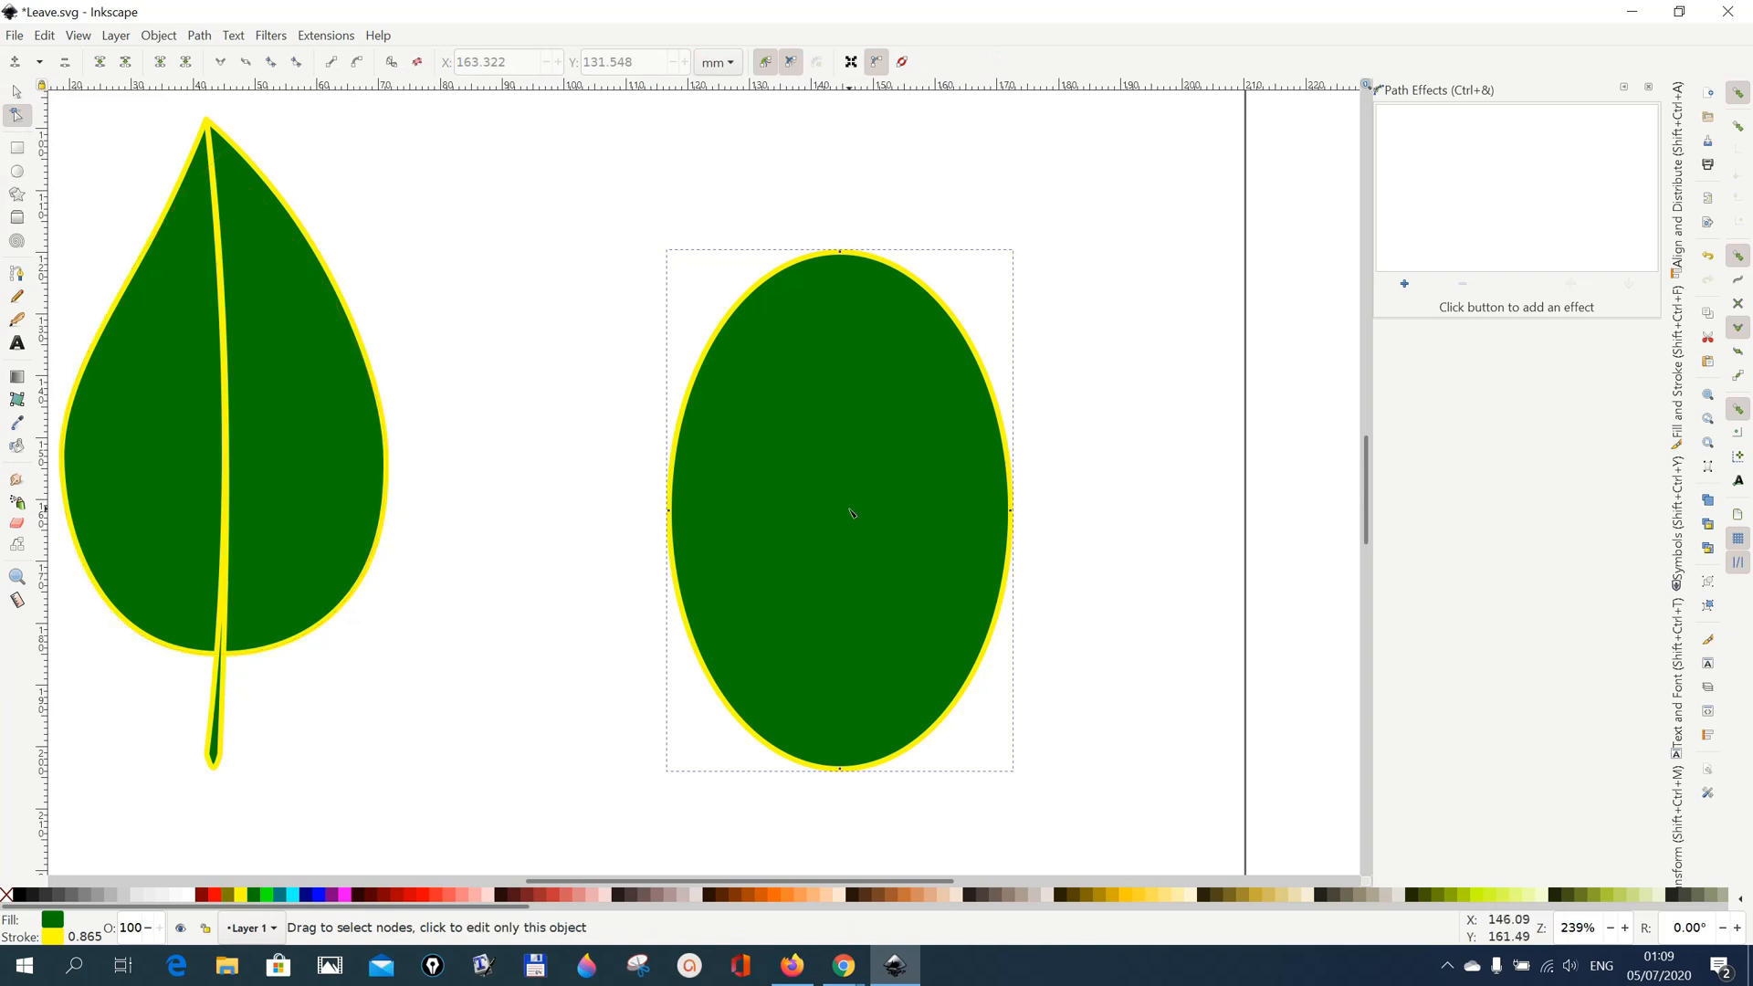
pyautogui.moveTo(630, 473); pyautogui.dragTo(1010, 555)
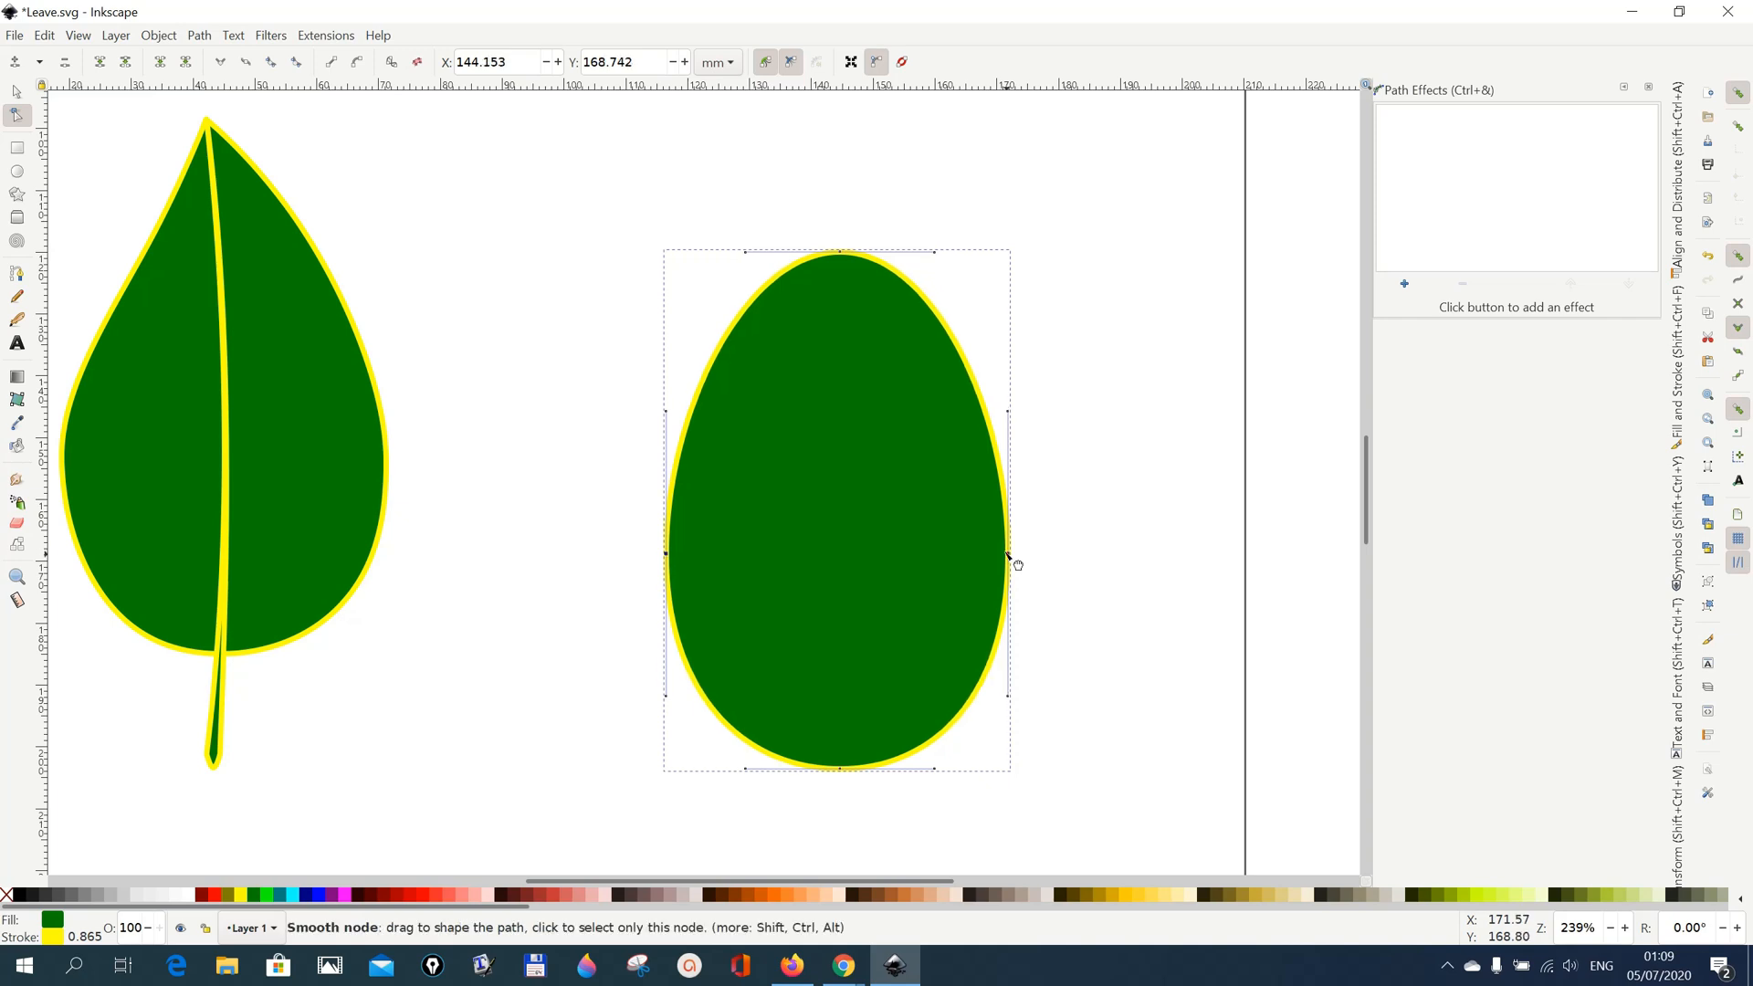
pyautogui.click(842, 254)
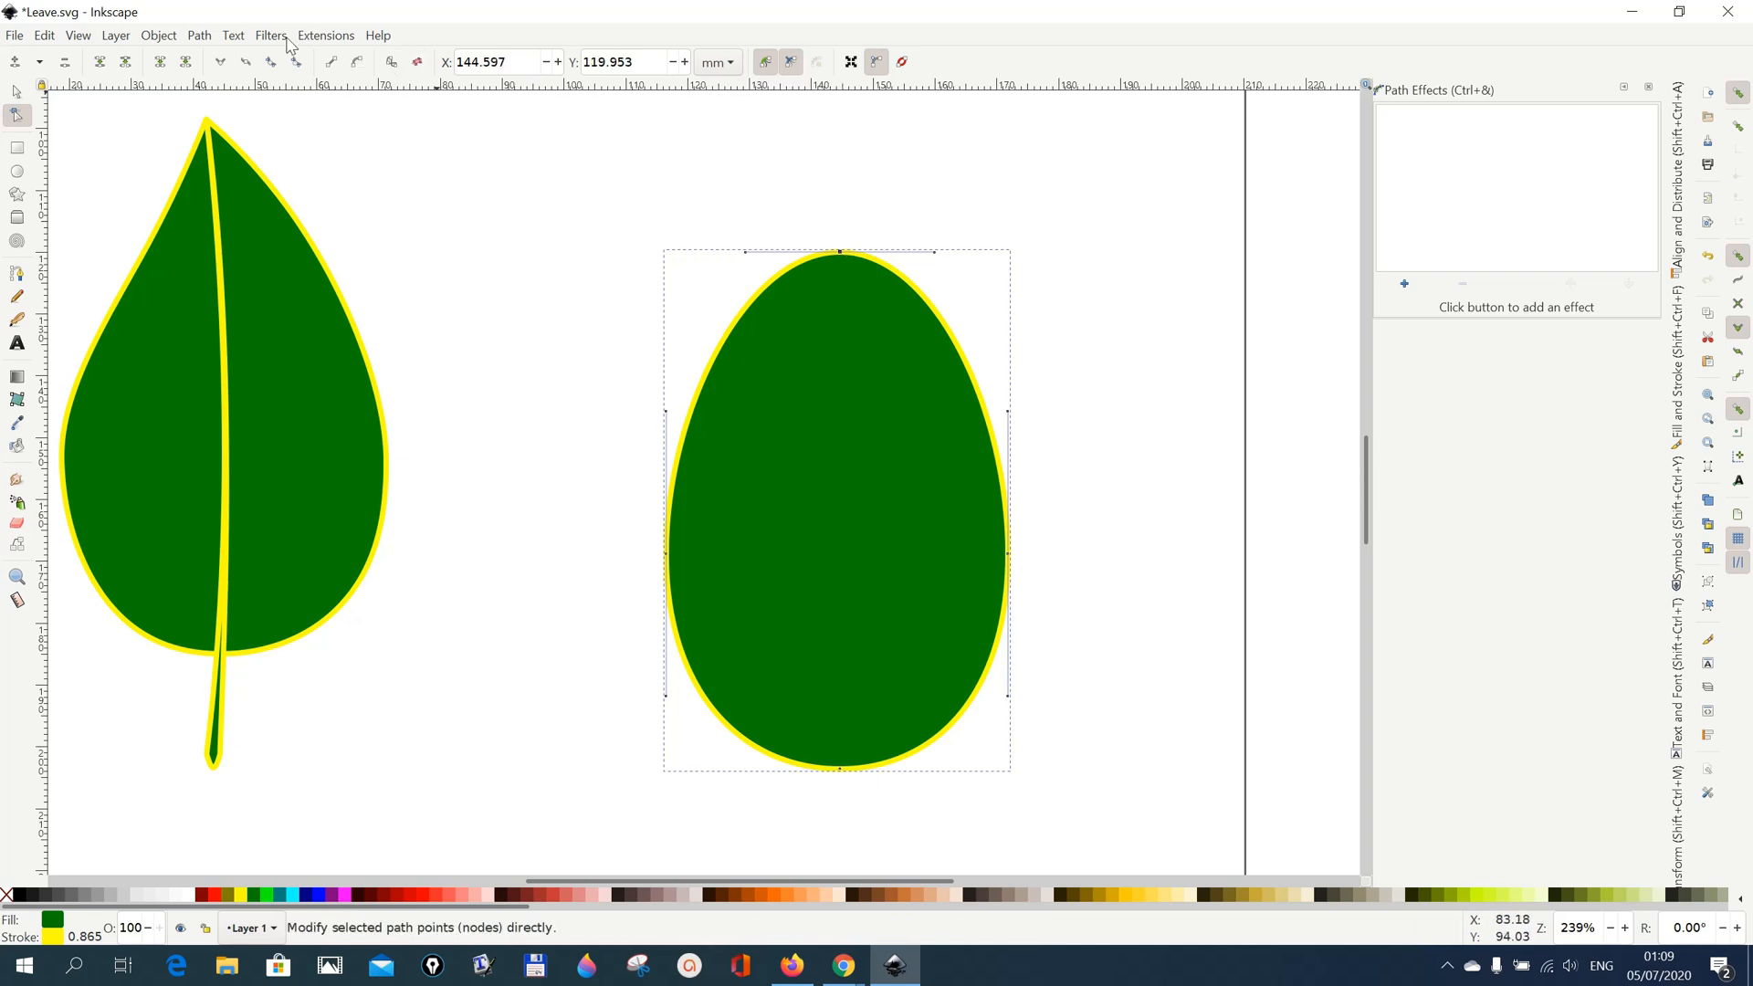
pyautogui.click(221, 62)
pyautogui.click(221, 62)
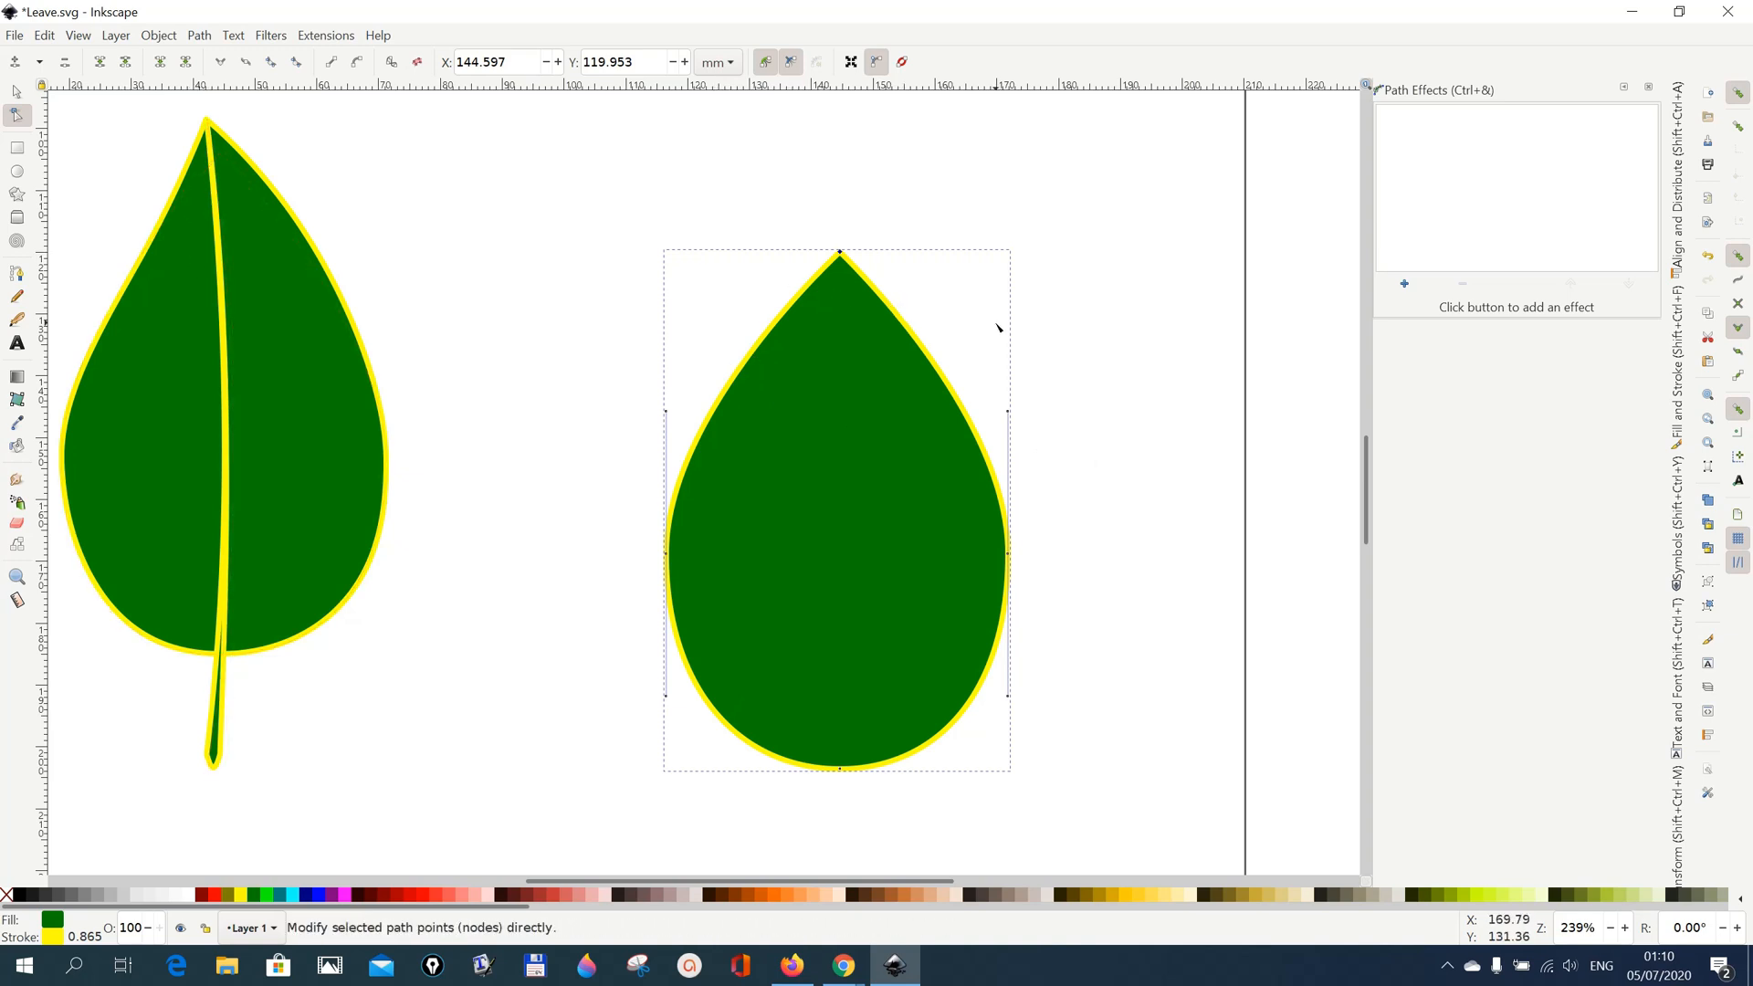
# - Add the Envelope Deformation path effect to the pointed leaf shape
pyautogui.click(201, 36)
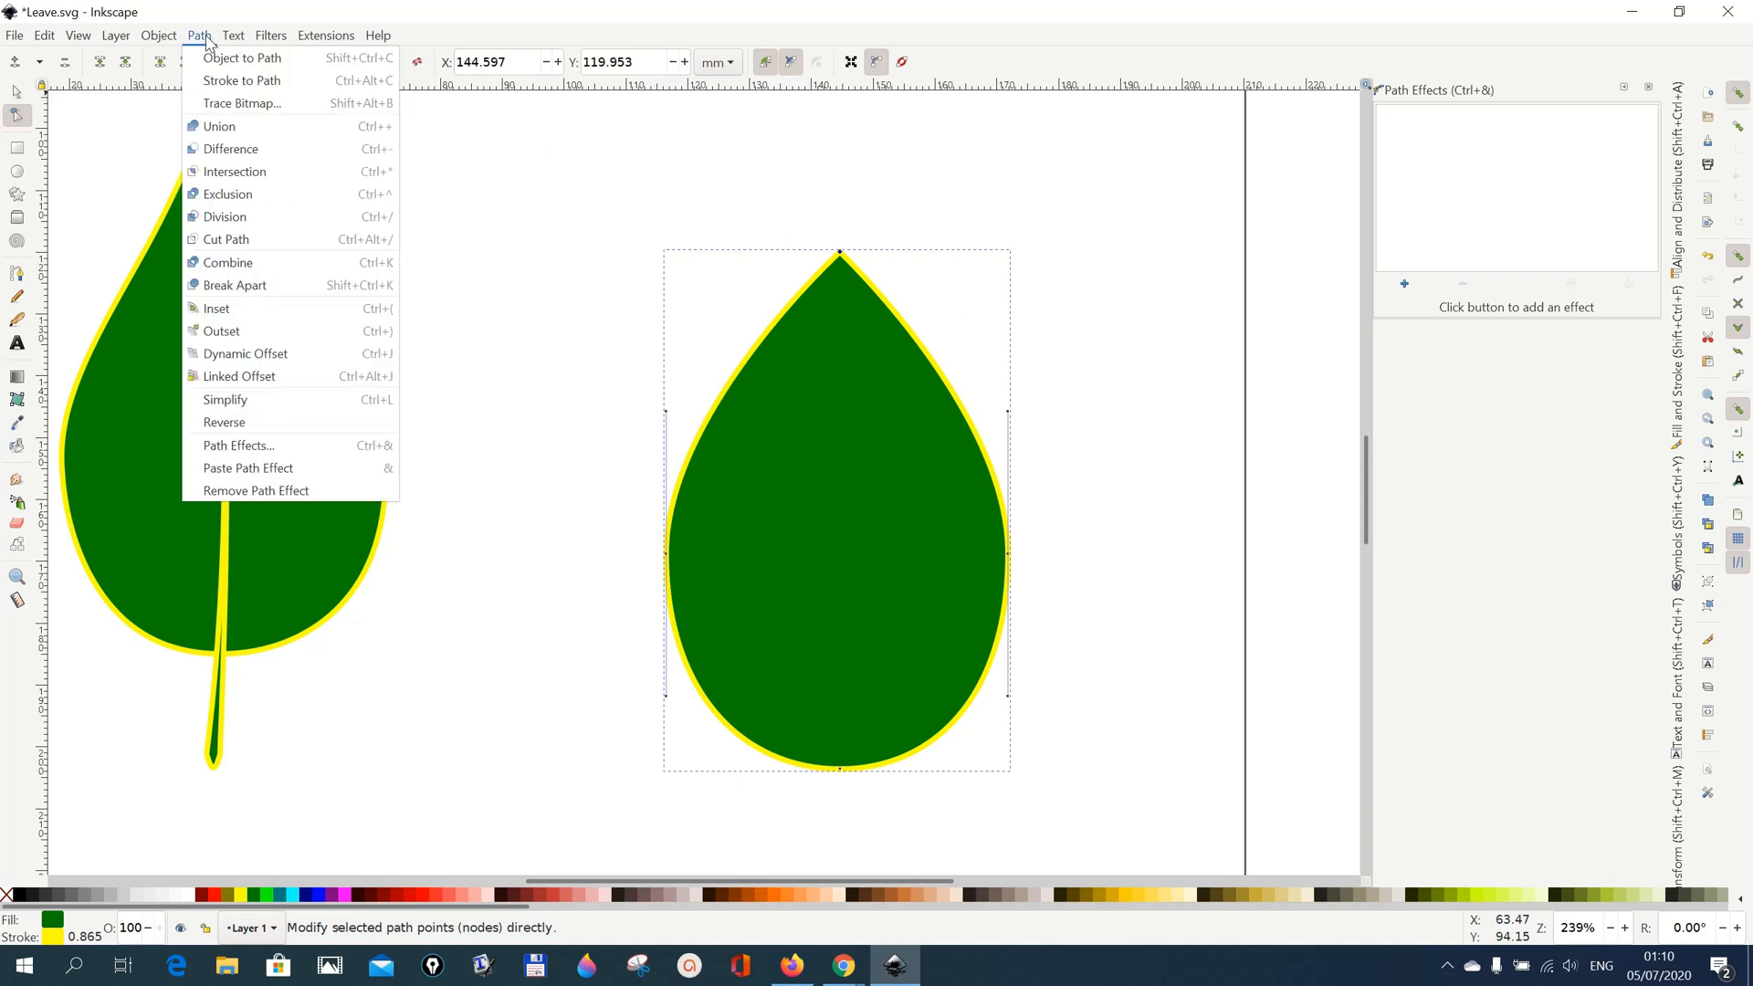
pyautogui.click(234, 446)
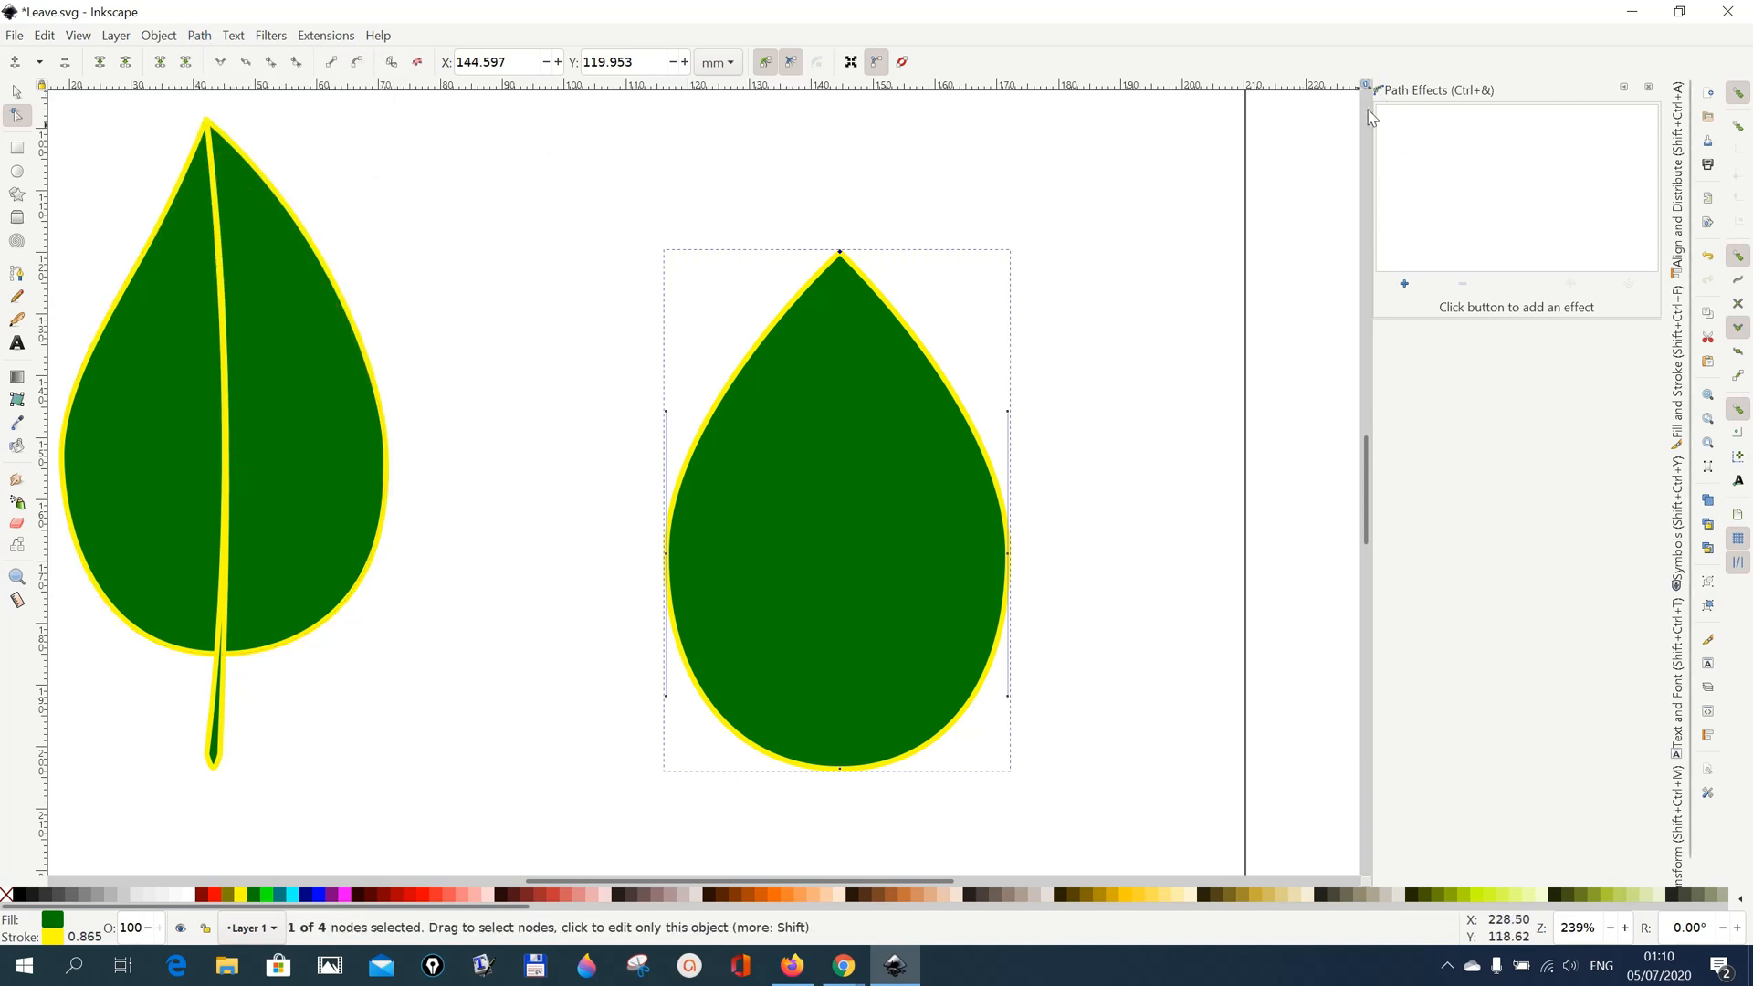
pyautogui.click(1408, 286)
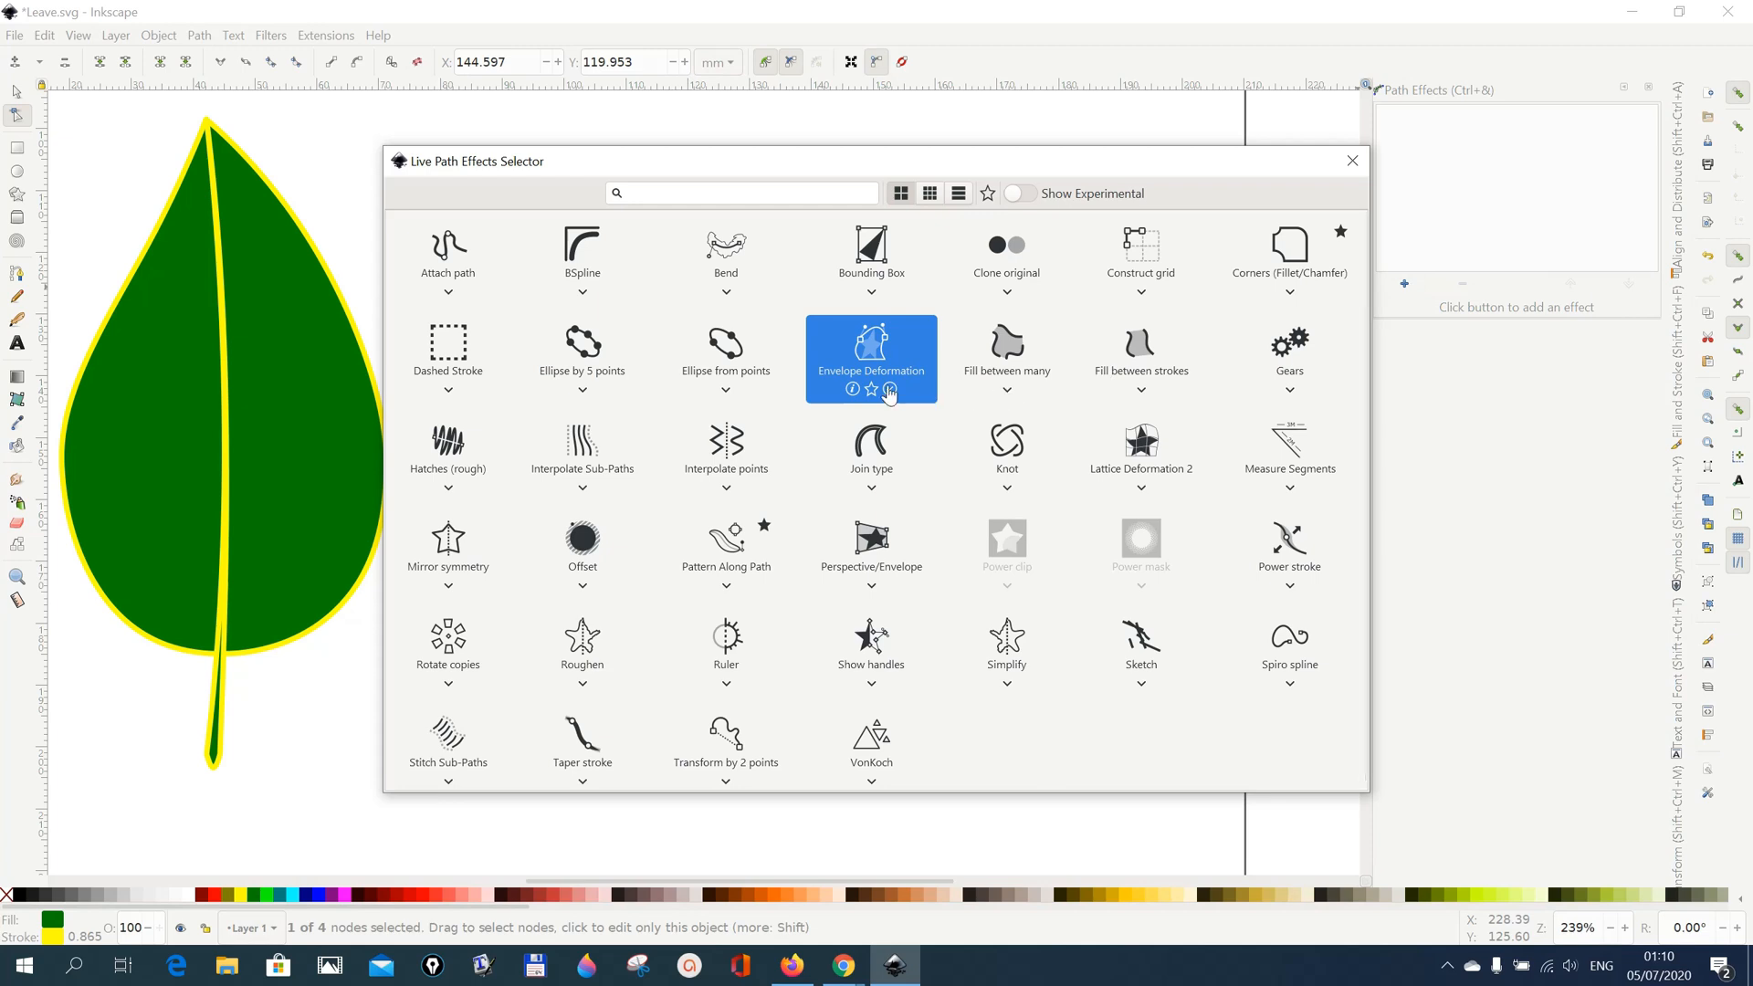
pyautogui.moveTo(854, 391)
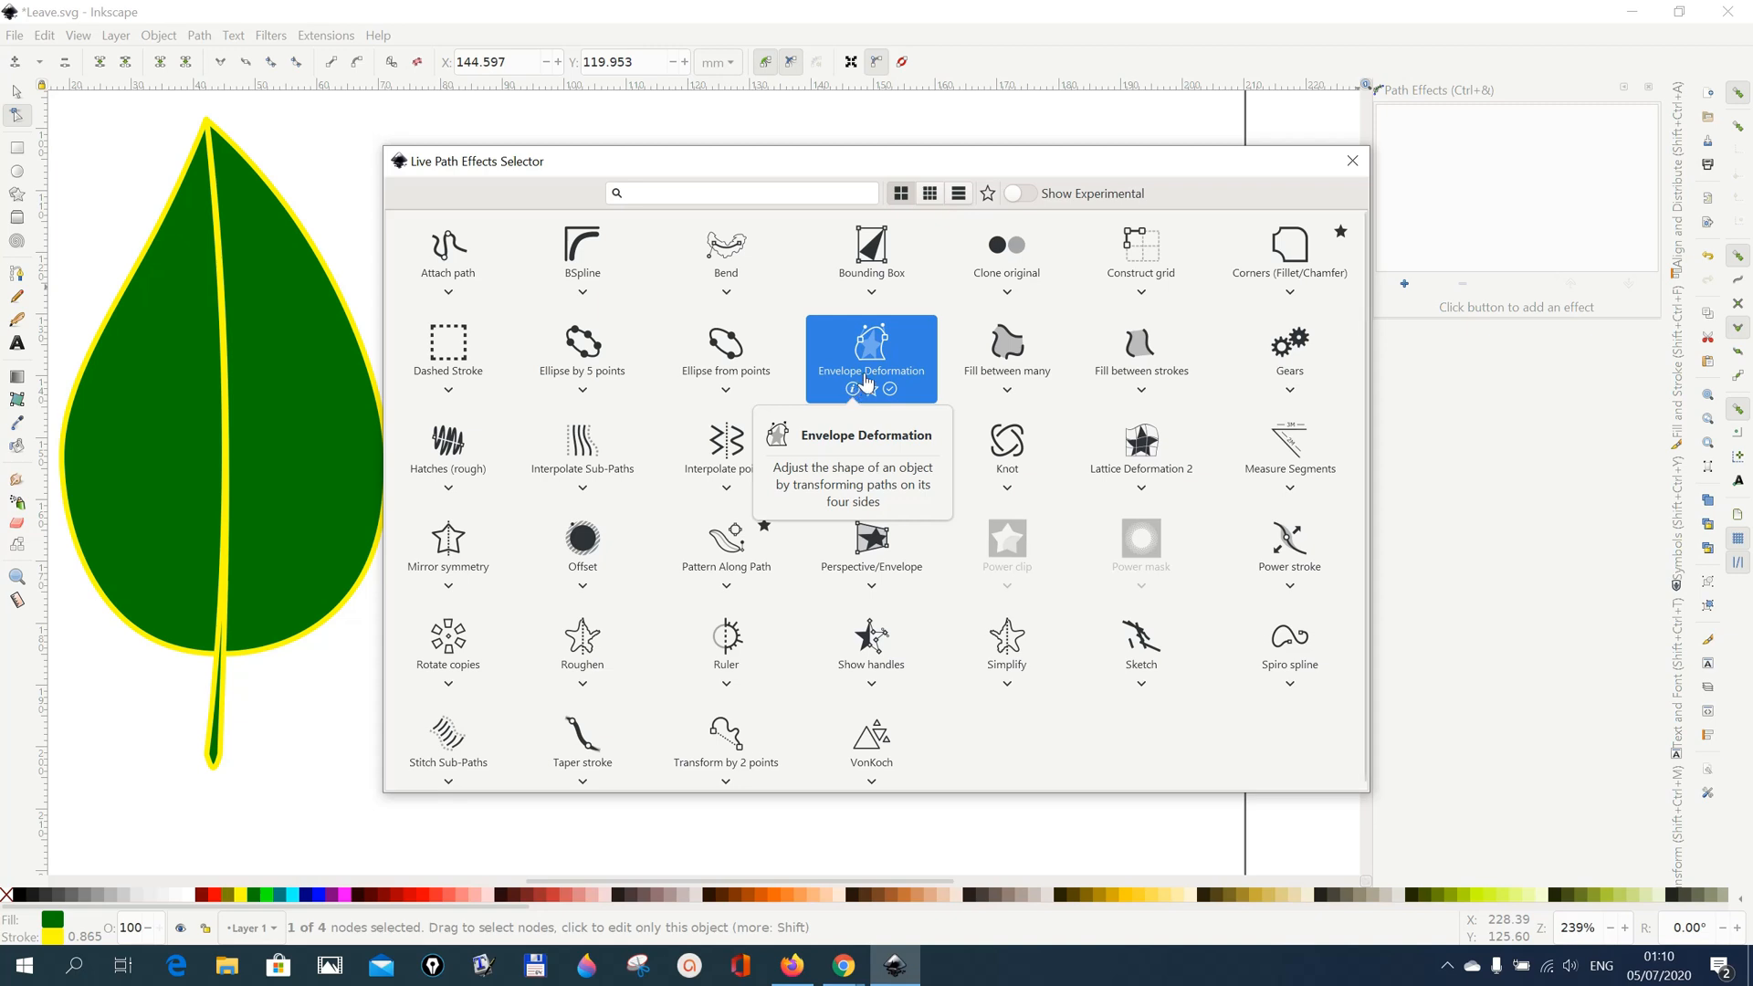
pyautogui.click(871, 369)
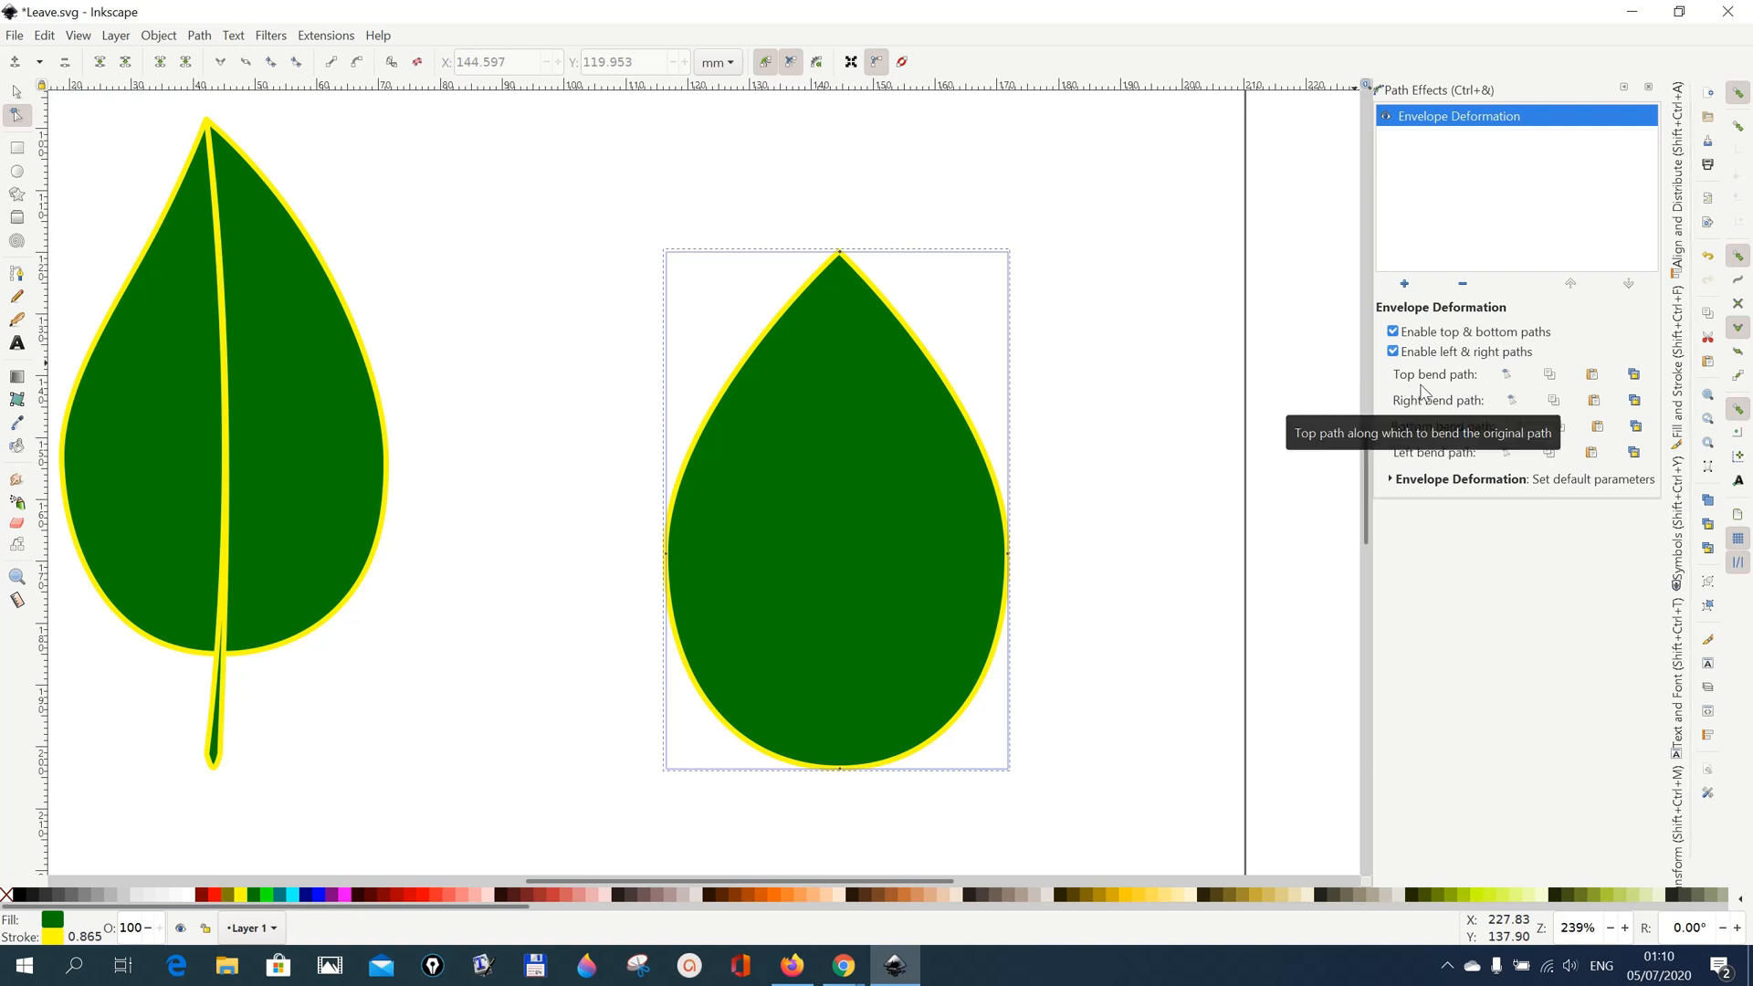
# - Reshape the envelope's top bend path to stretch the leaf's tip upward and slightly to the left, and deselect the leaf
pyautogui.click(1507, 376)
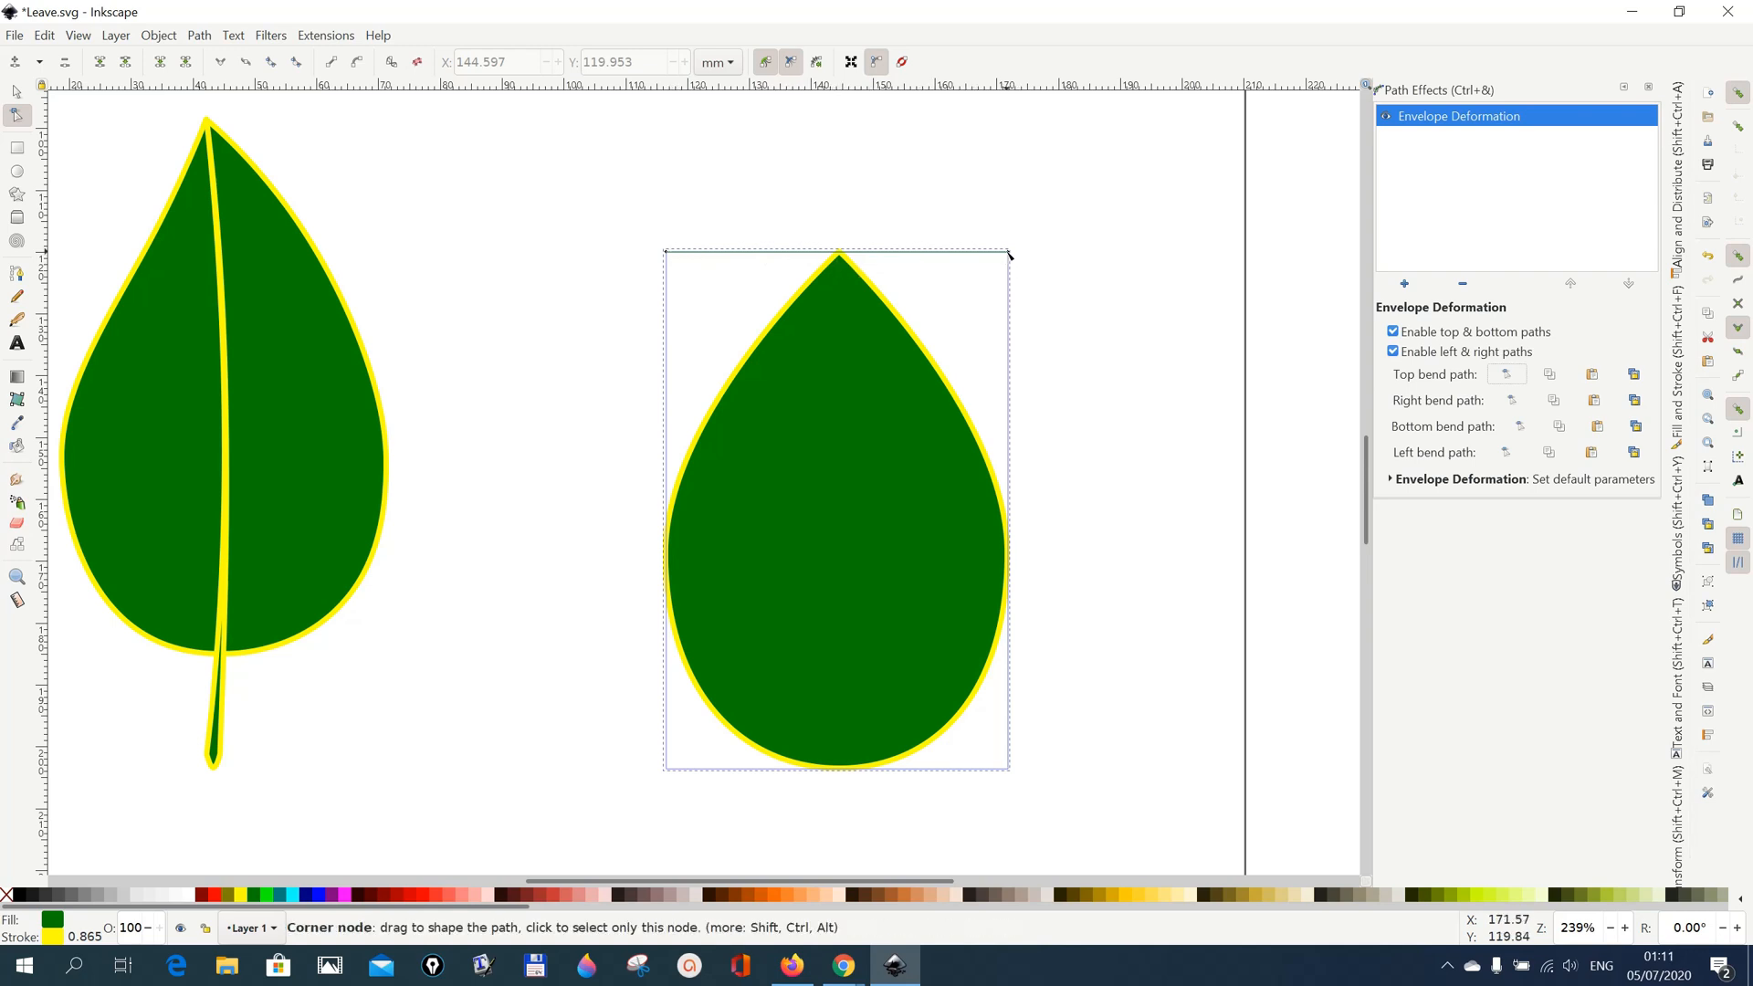
pyautogui.moveTo(1009, 255); pyautogui.dragTo(946, 181)
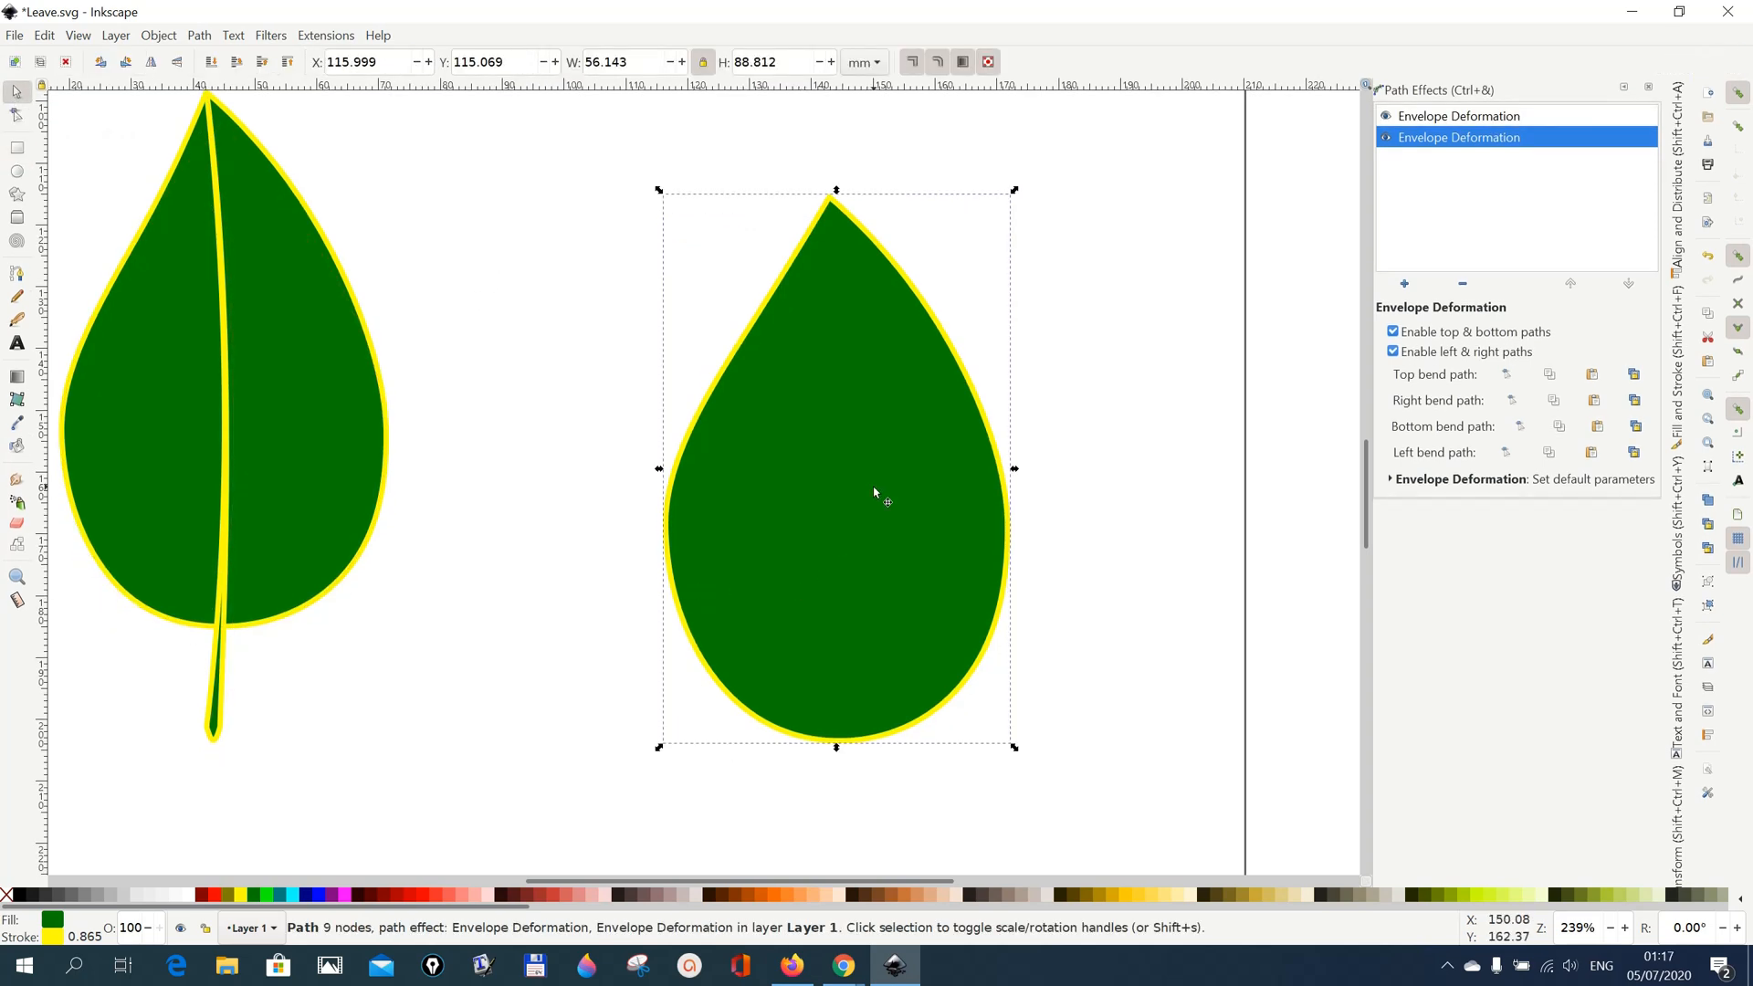
pyautogui.click(1114, 519)
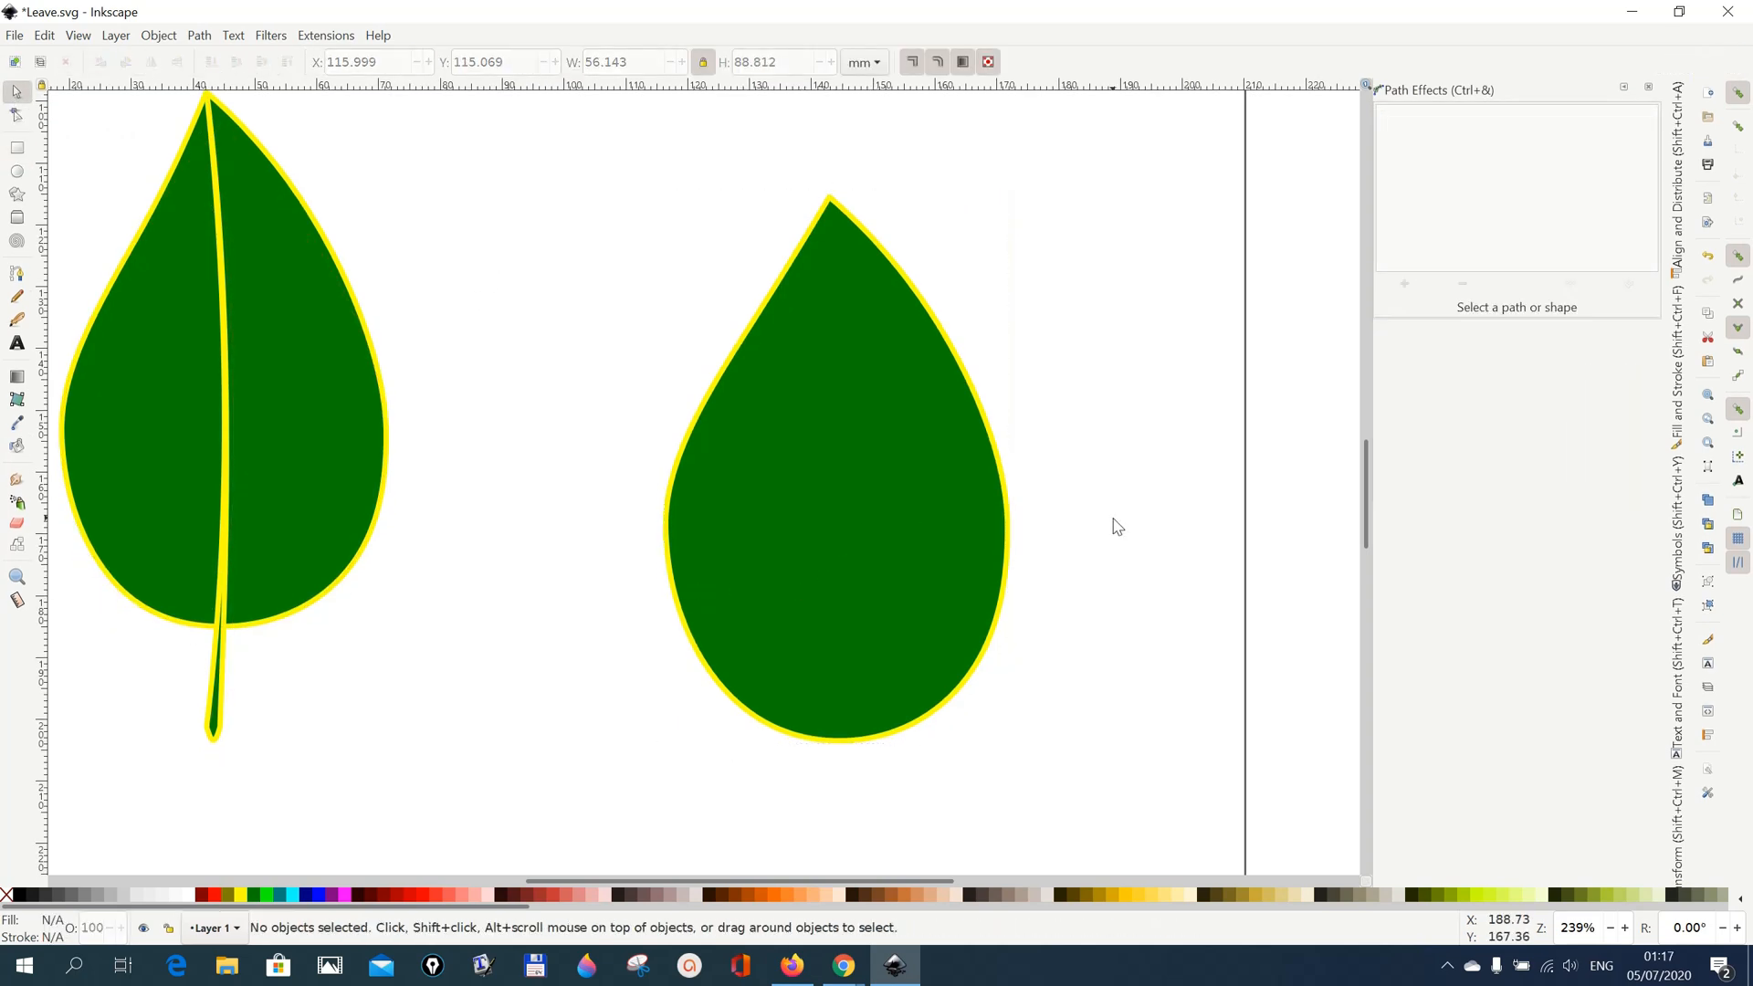
# - Draw a narrow rectangle about 4.6 by 108 mm from the leaf's tip down past its base and convert it to a path
pyautogui.click(17, 152)
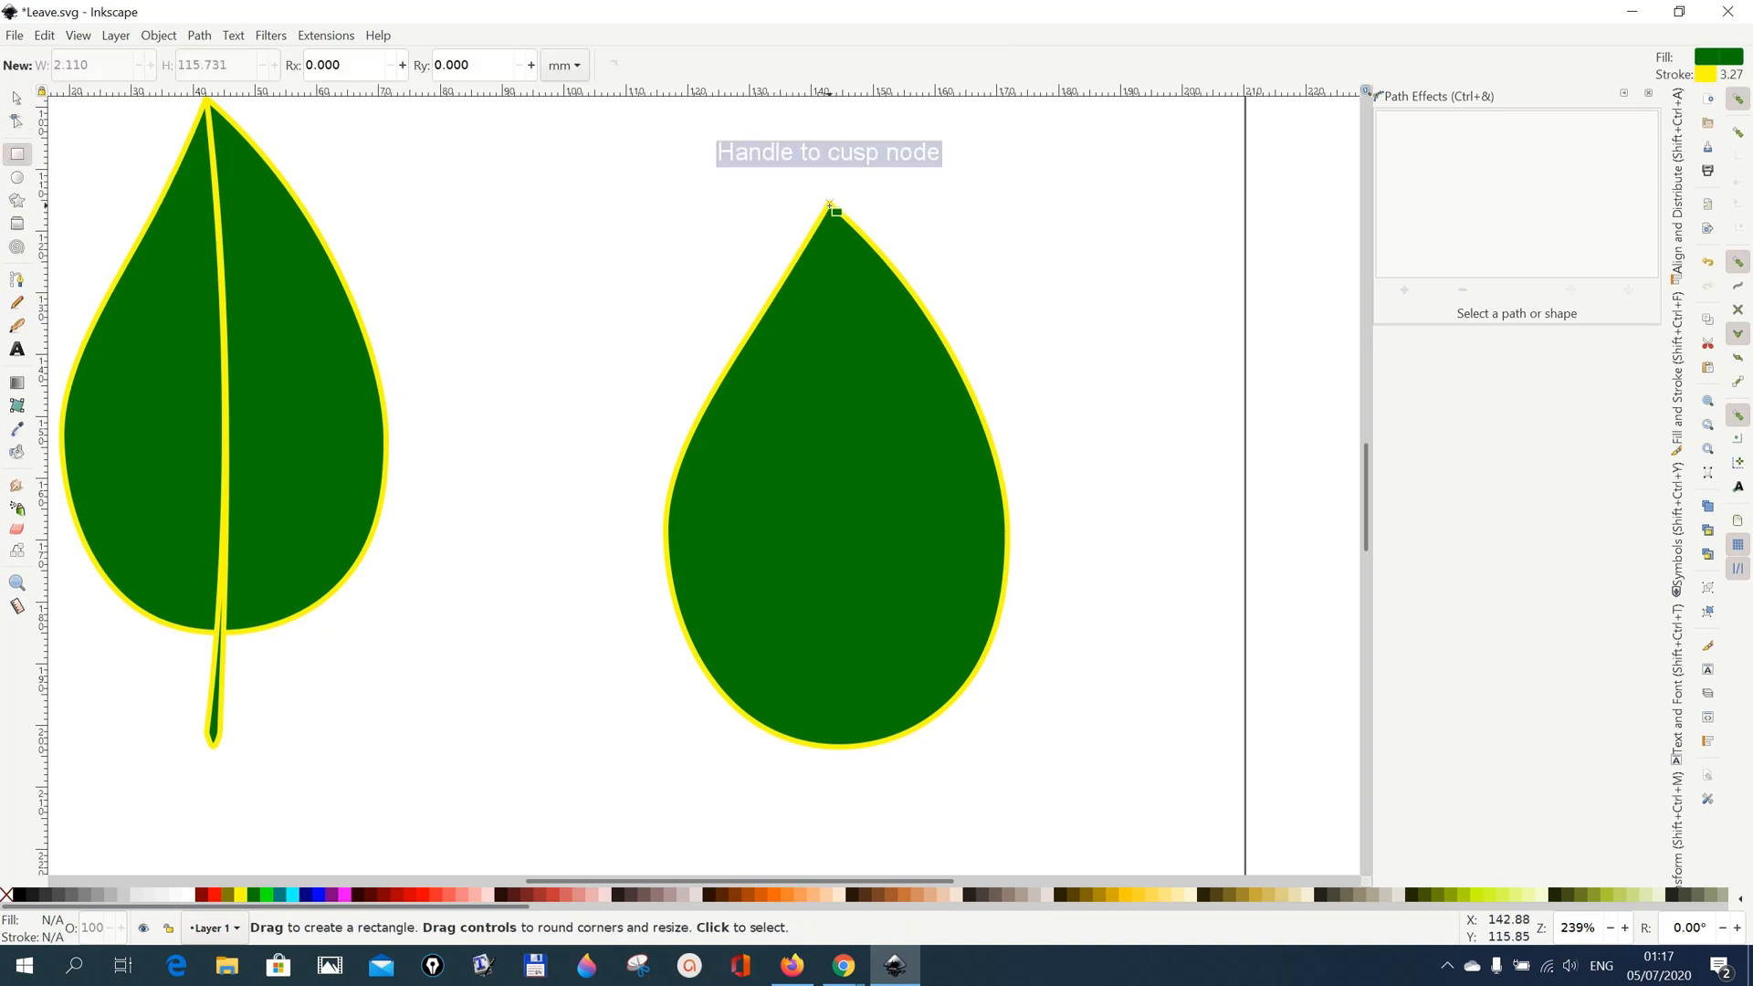
pyautogui.moveTo(829, 205); pyautogui.dragTo(859, 872)
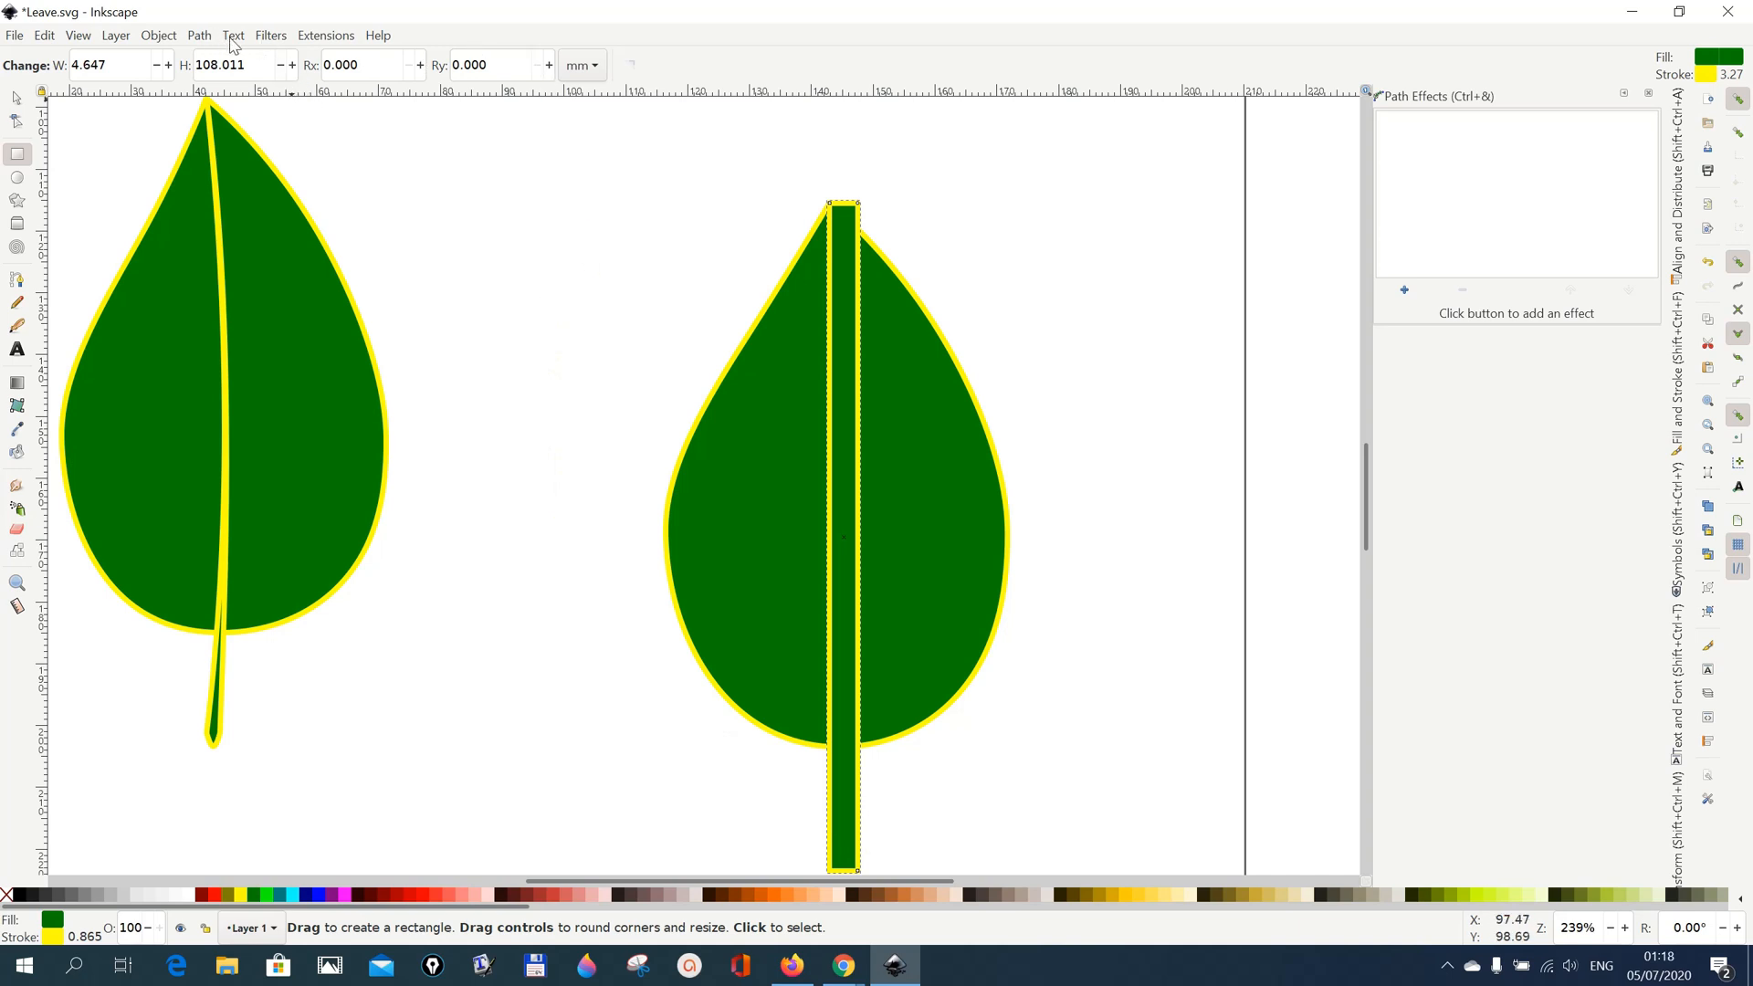
pyautogui.click(200, 36)
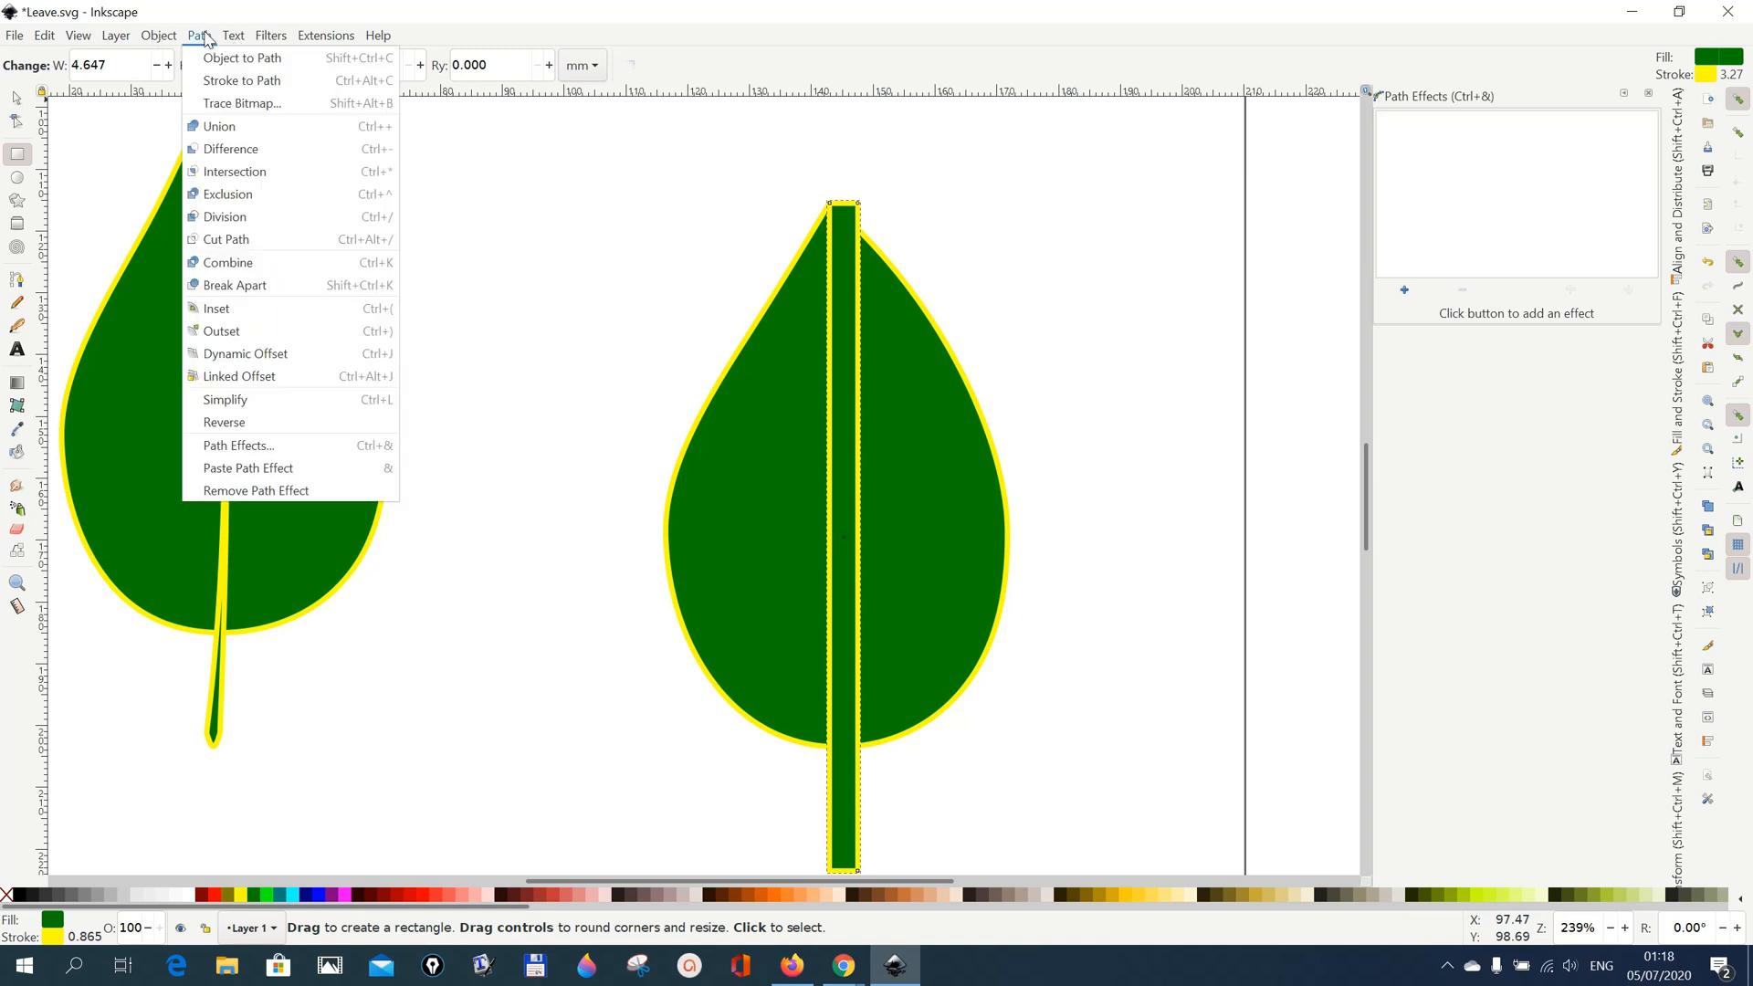
pyautogui.click(213, 62)
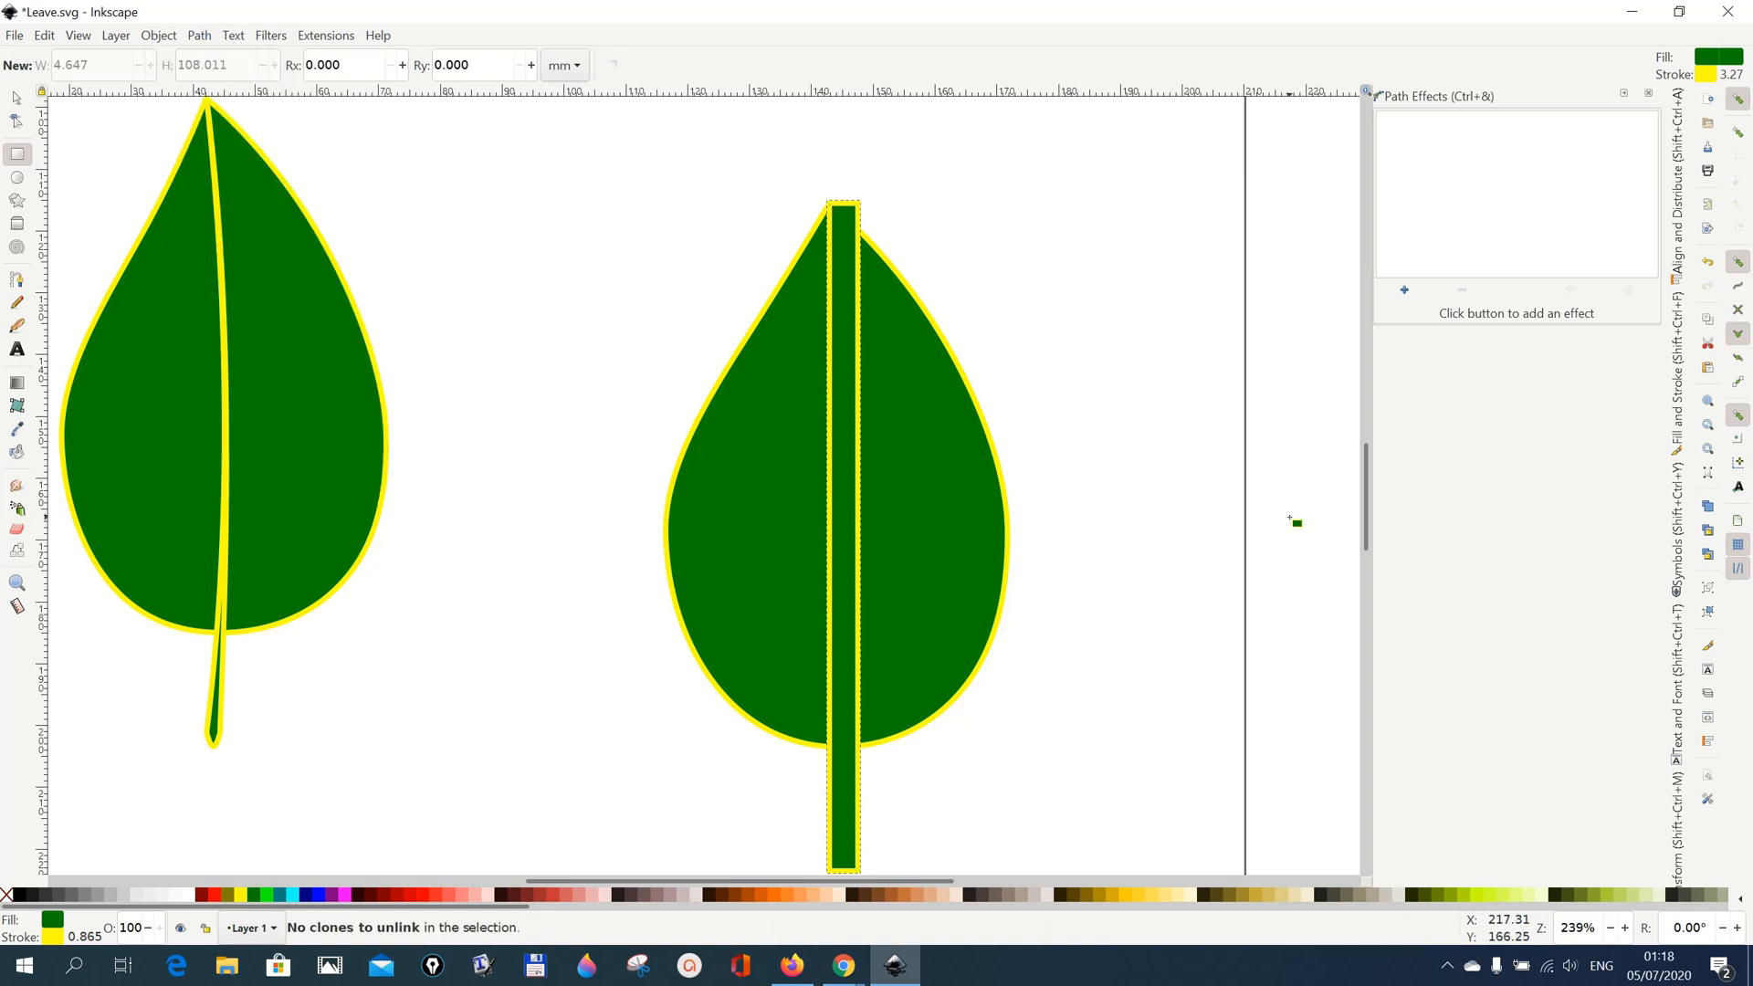
# - Apply Envelope Deformation to the narrow strip and move its top right corner node onto the left one to form a point
pyautogui.click(1404, 292)
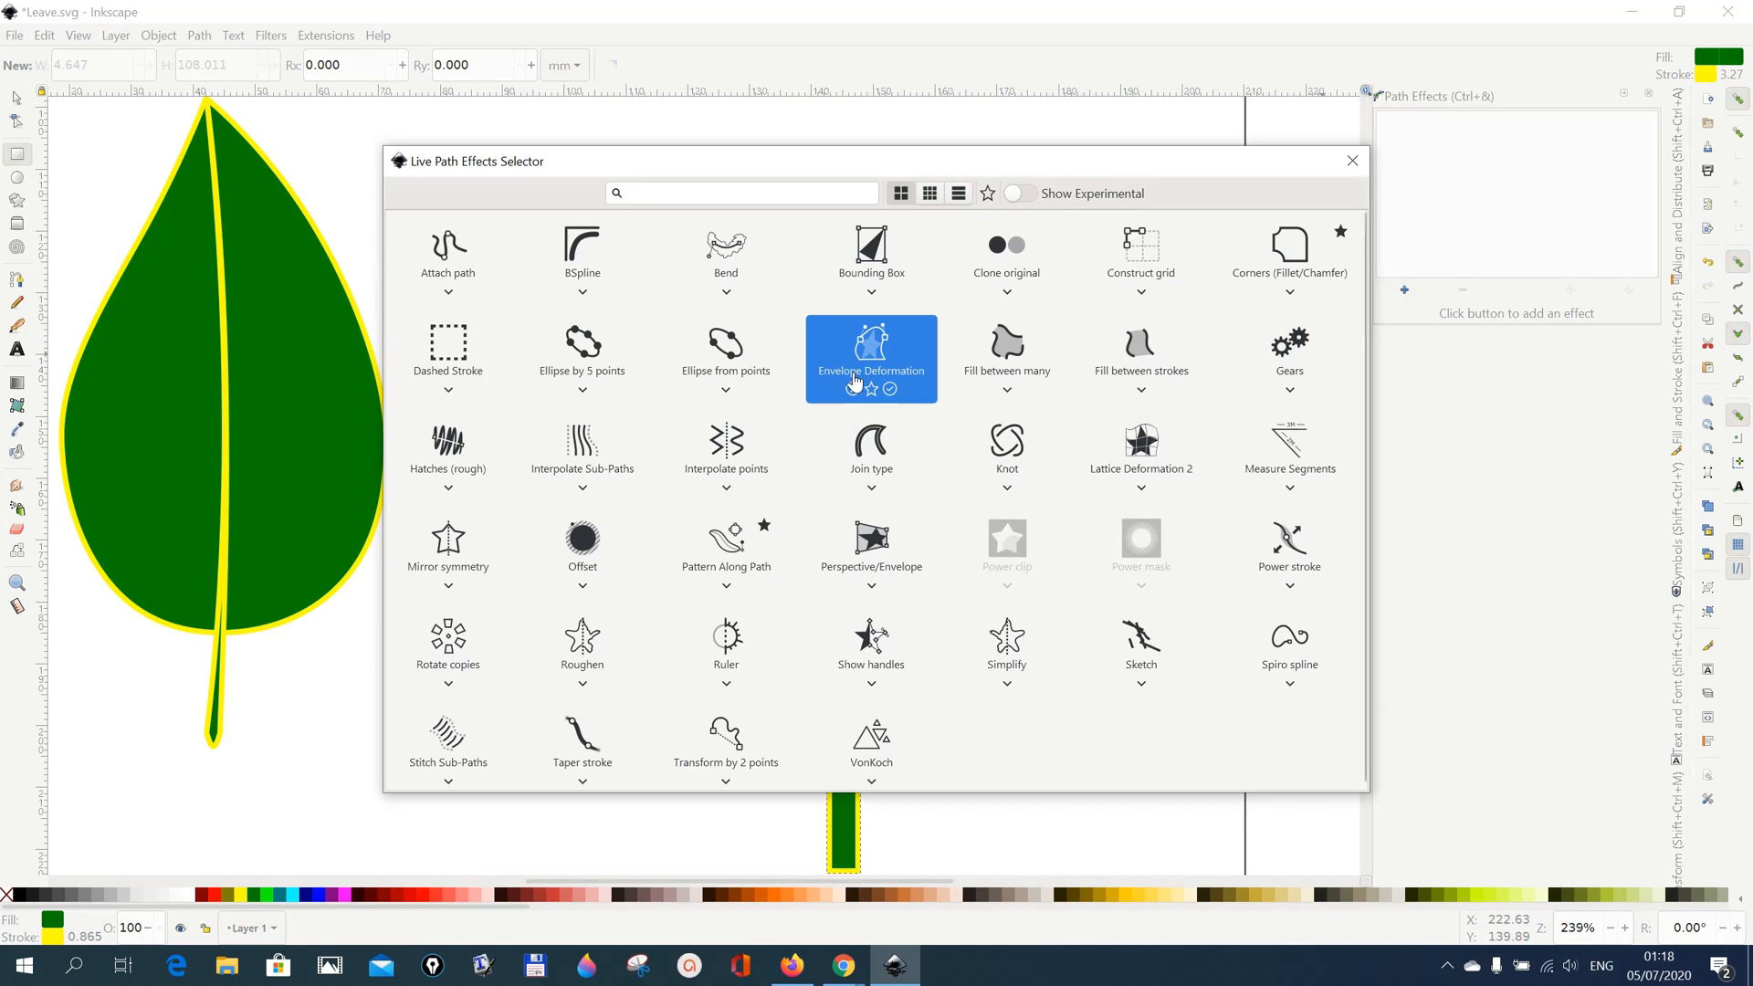
pyautogui.click(855, 381)
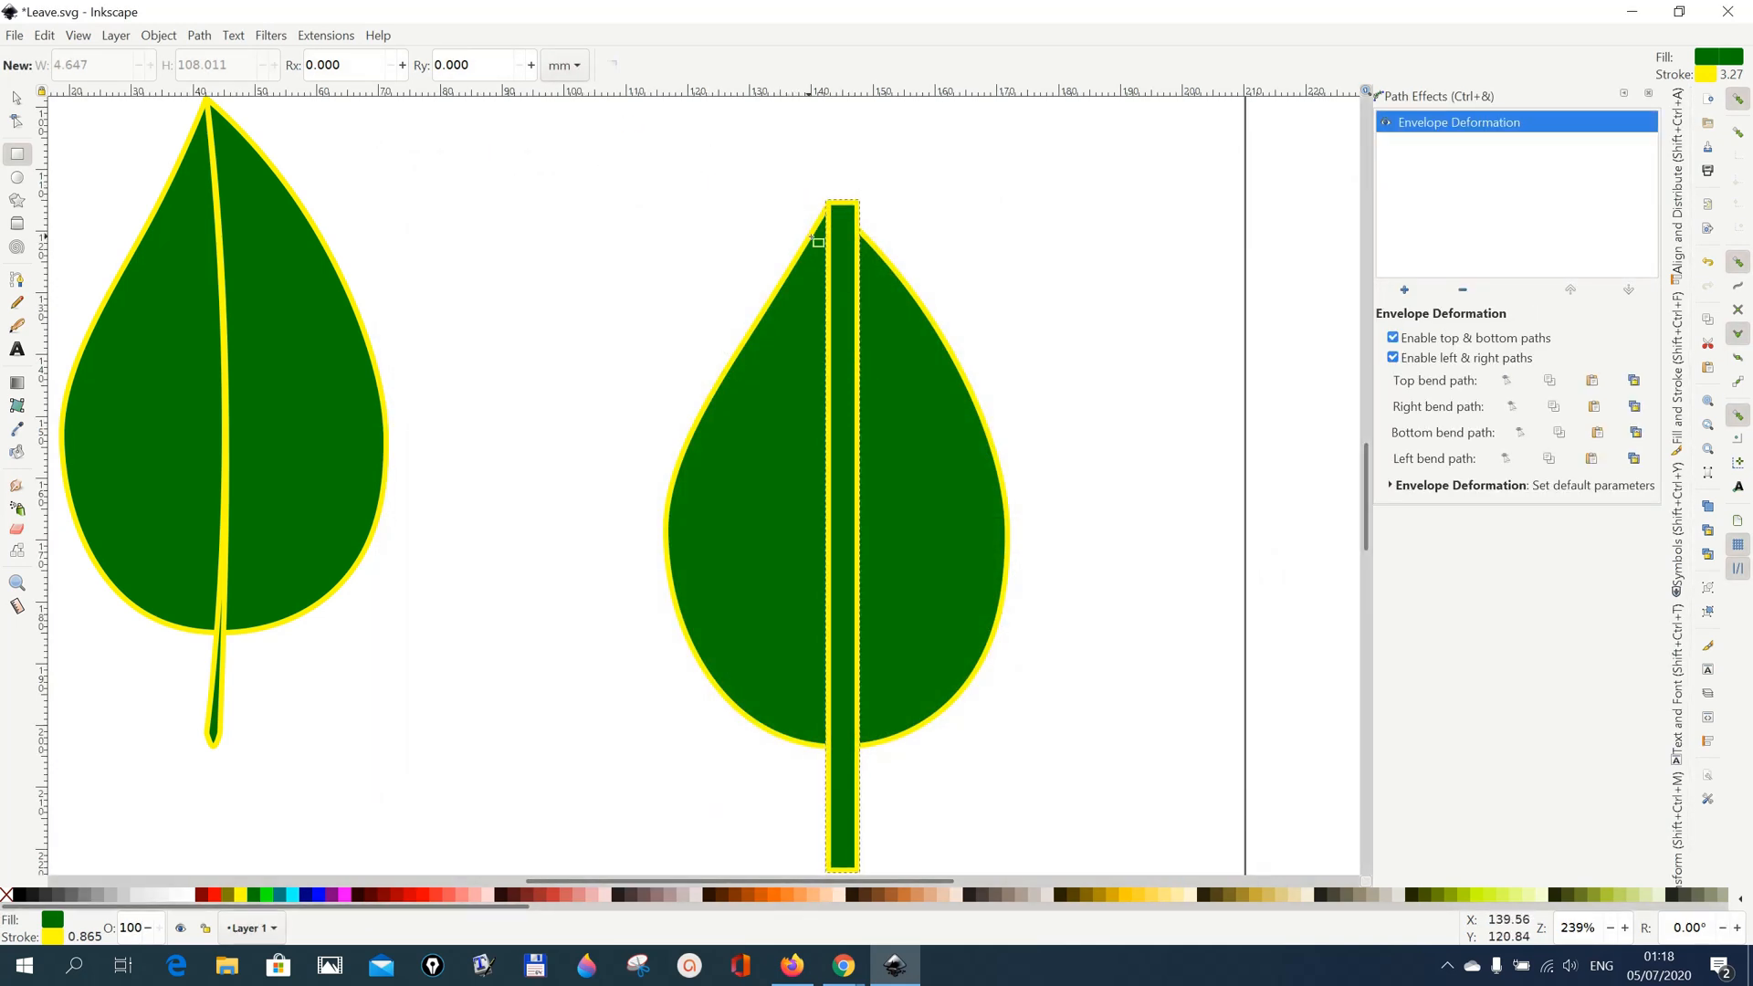
pyautogui.click(17, 121)
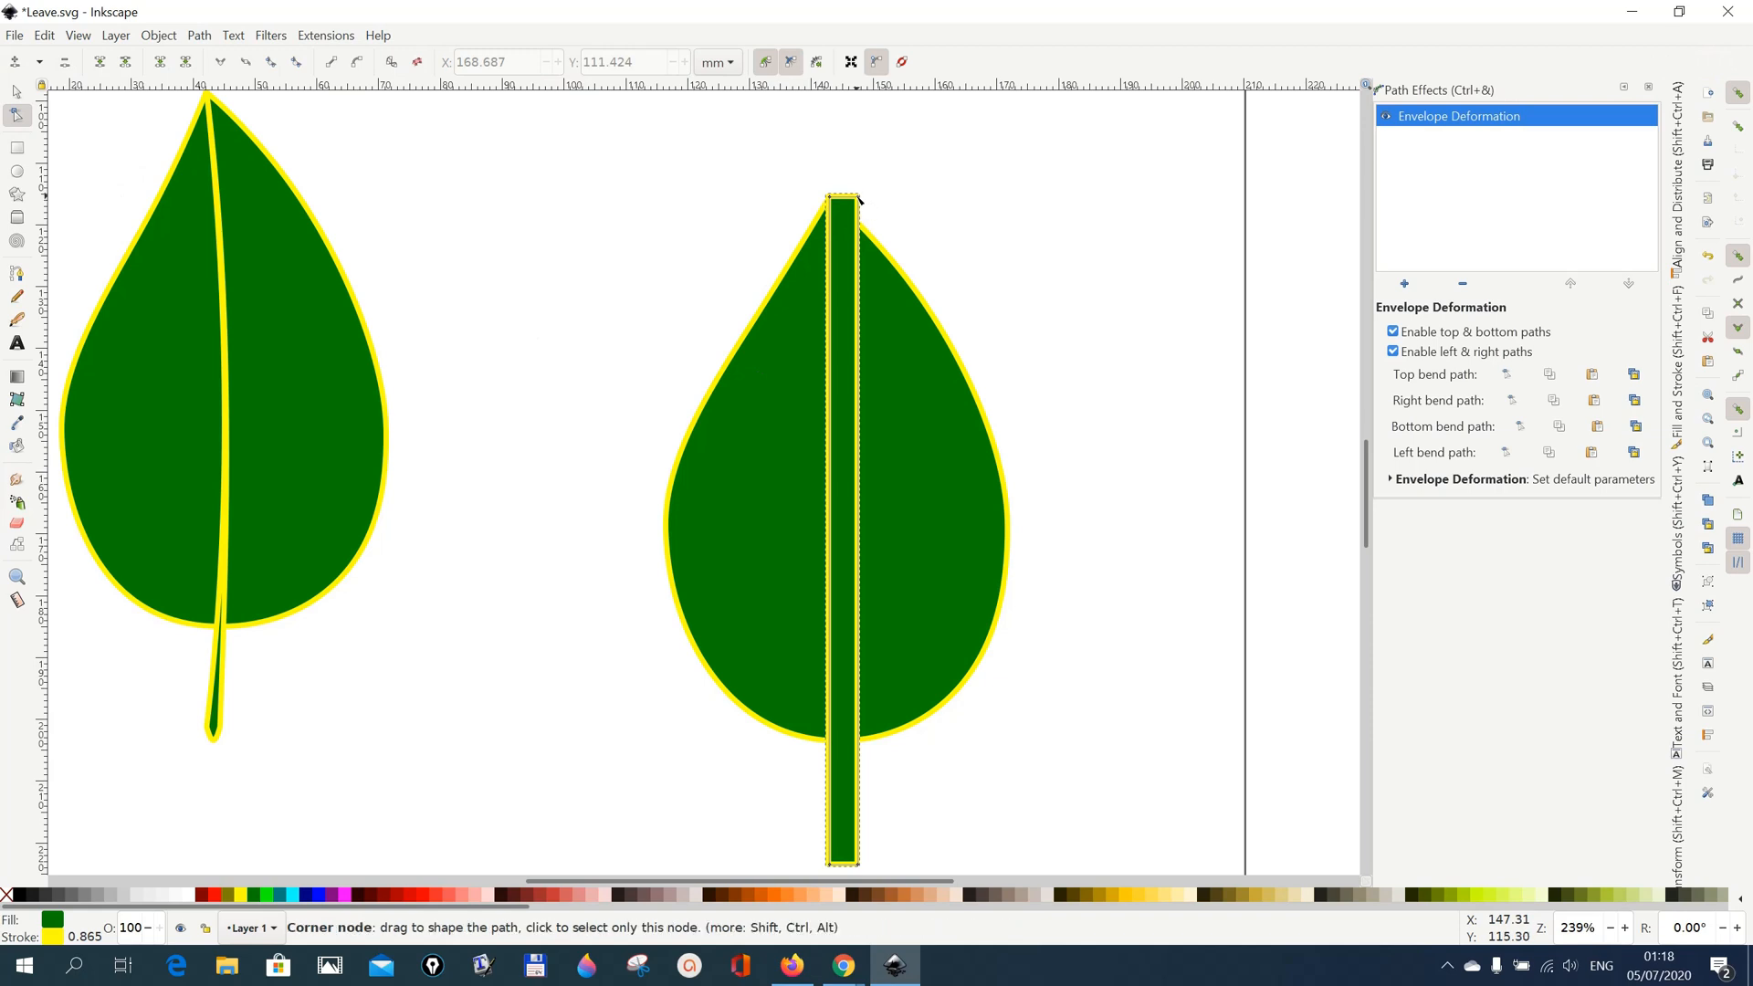
pyautogui.moveTo(859, 198); pyautogui.dragTo(839, 200)
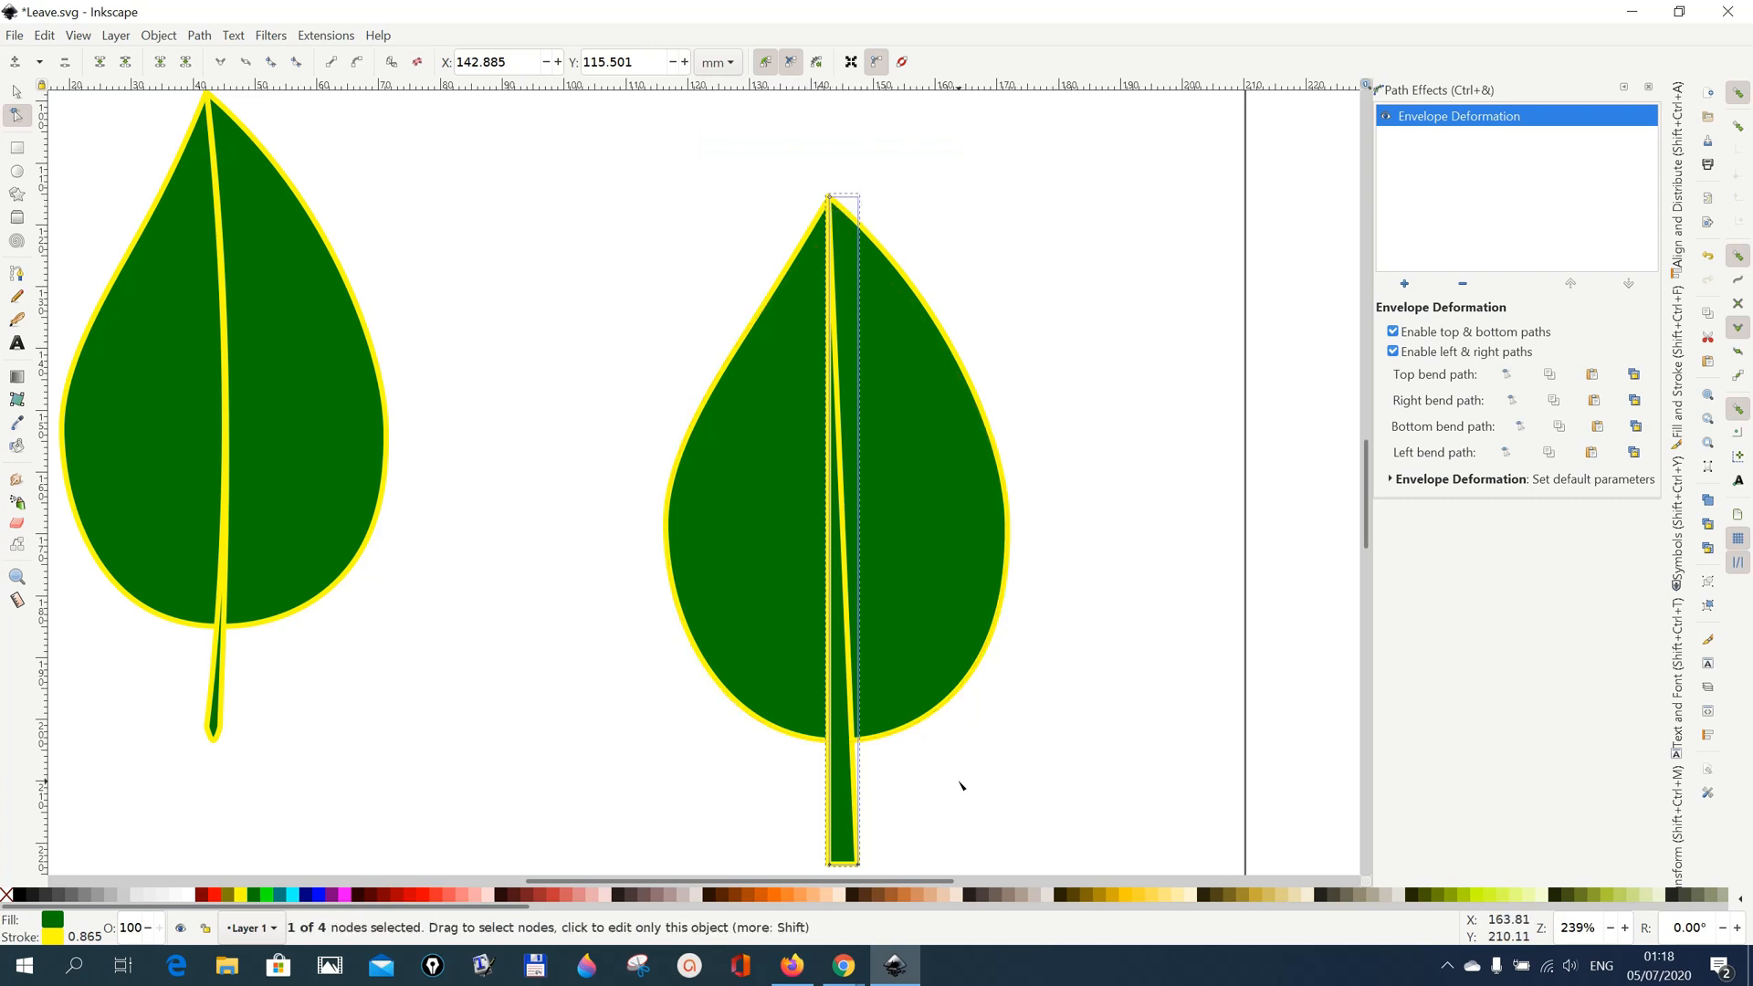
# - Bend the strip's two long sides into gentle curves so it narrows into a midrib above the stem
pyautogui.scroll(-2, 945, 777)
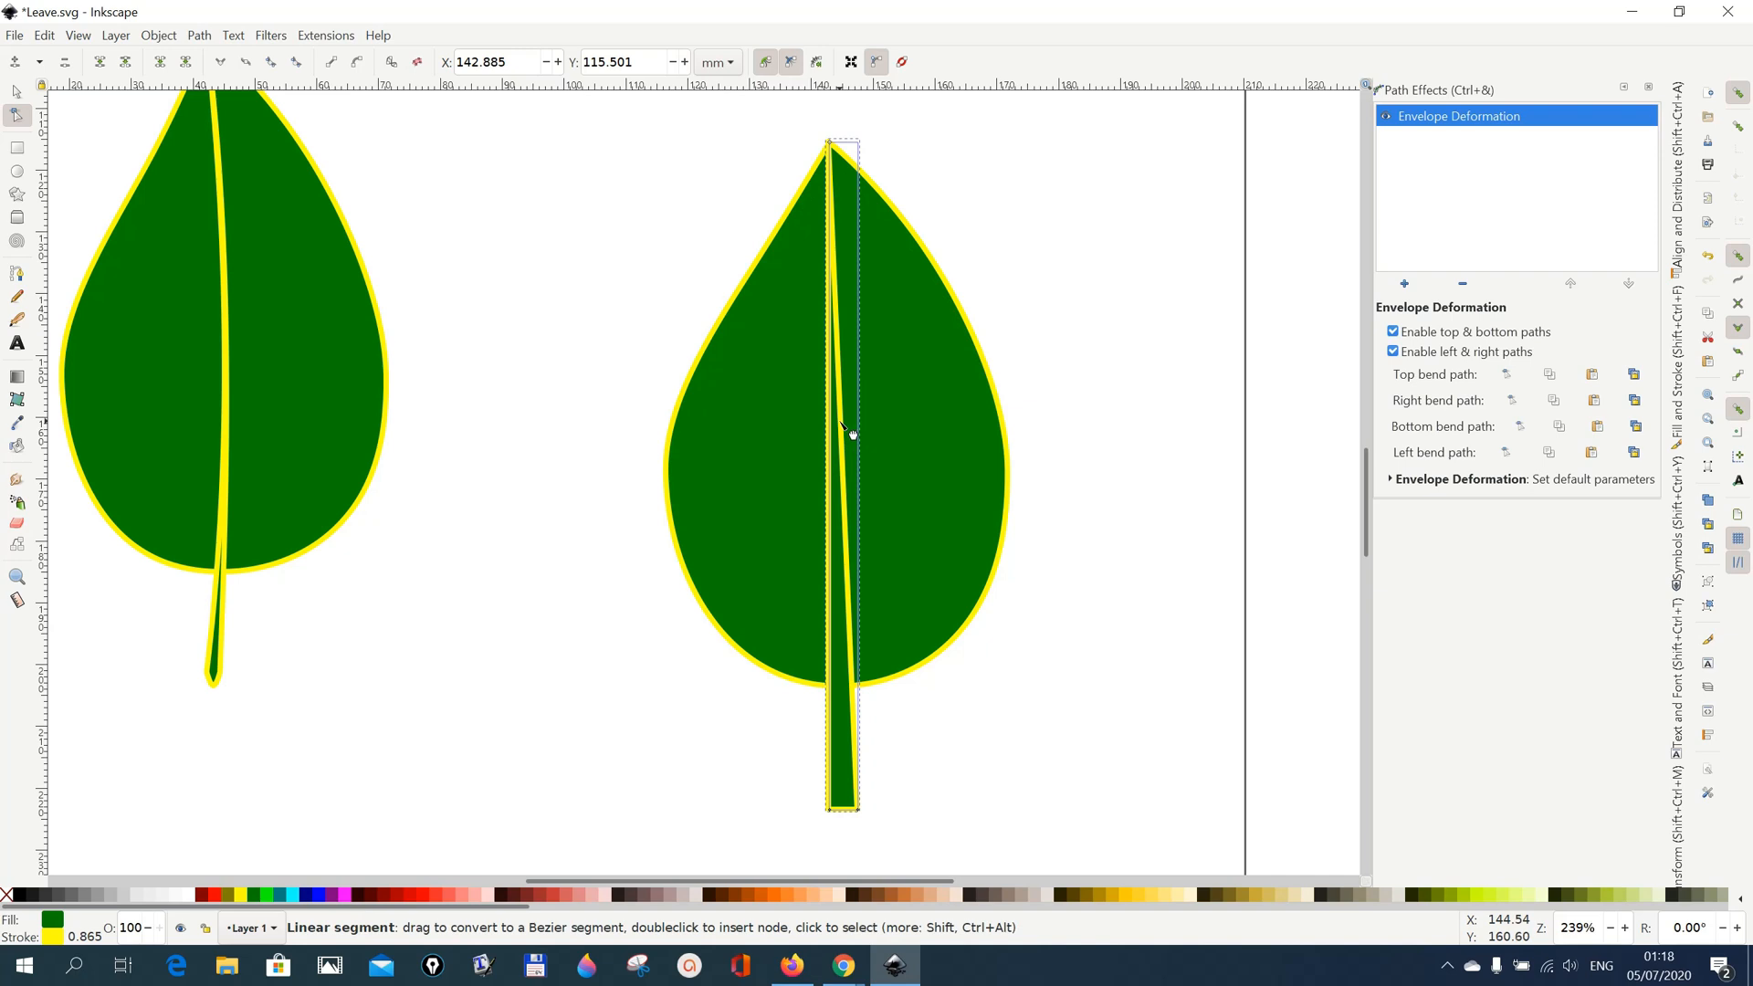
pyautogui.moveTo(852, 435); pyautogui.dragTo(856, 437)
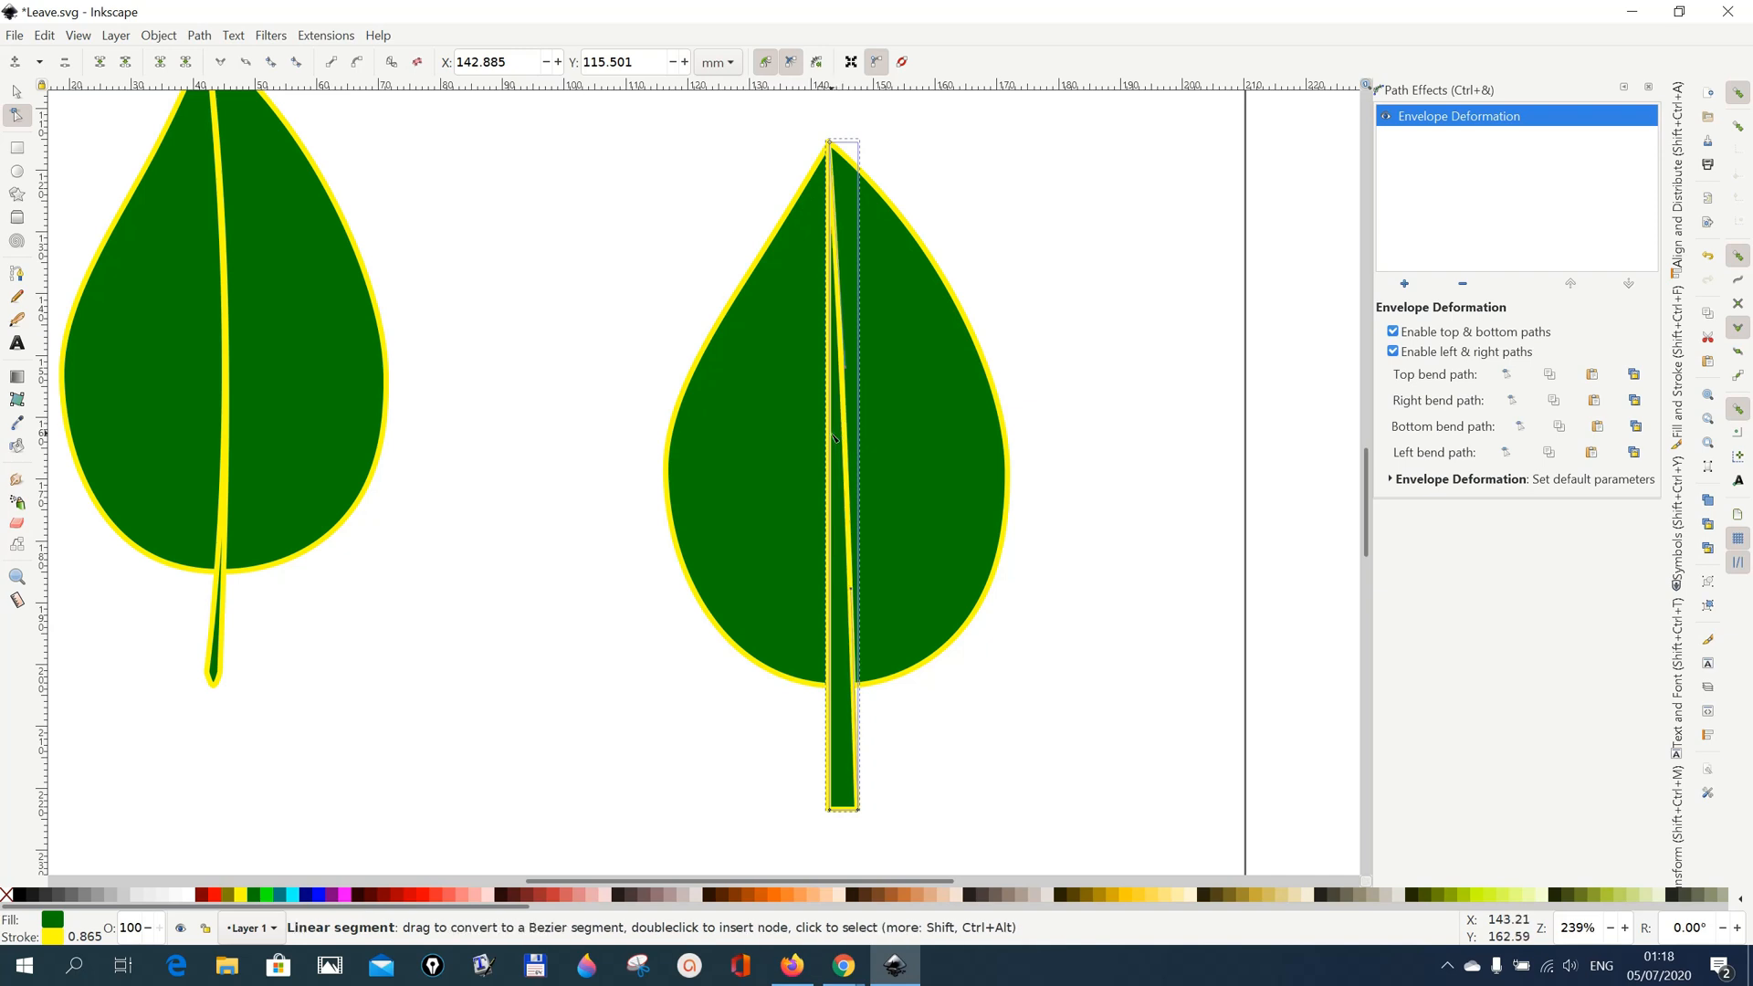
pyautogui.moveTo(830, 437); pyautogui.dragTo(836, 441)
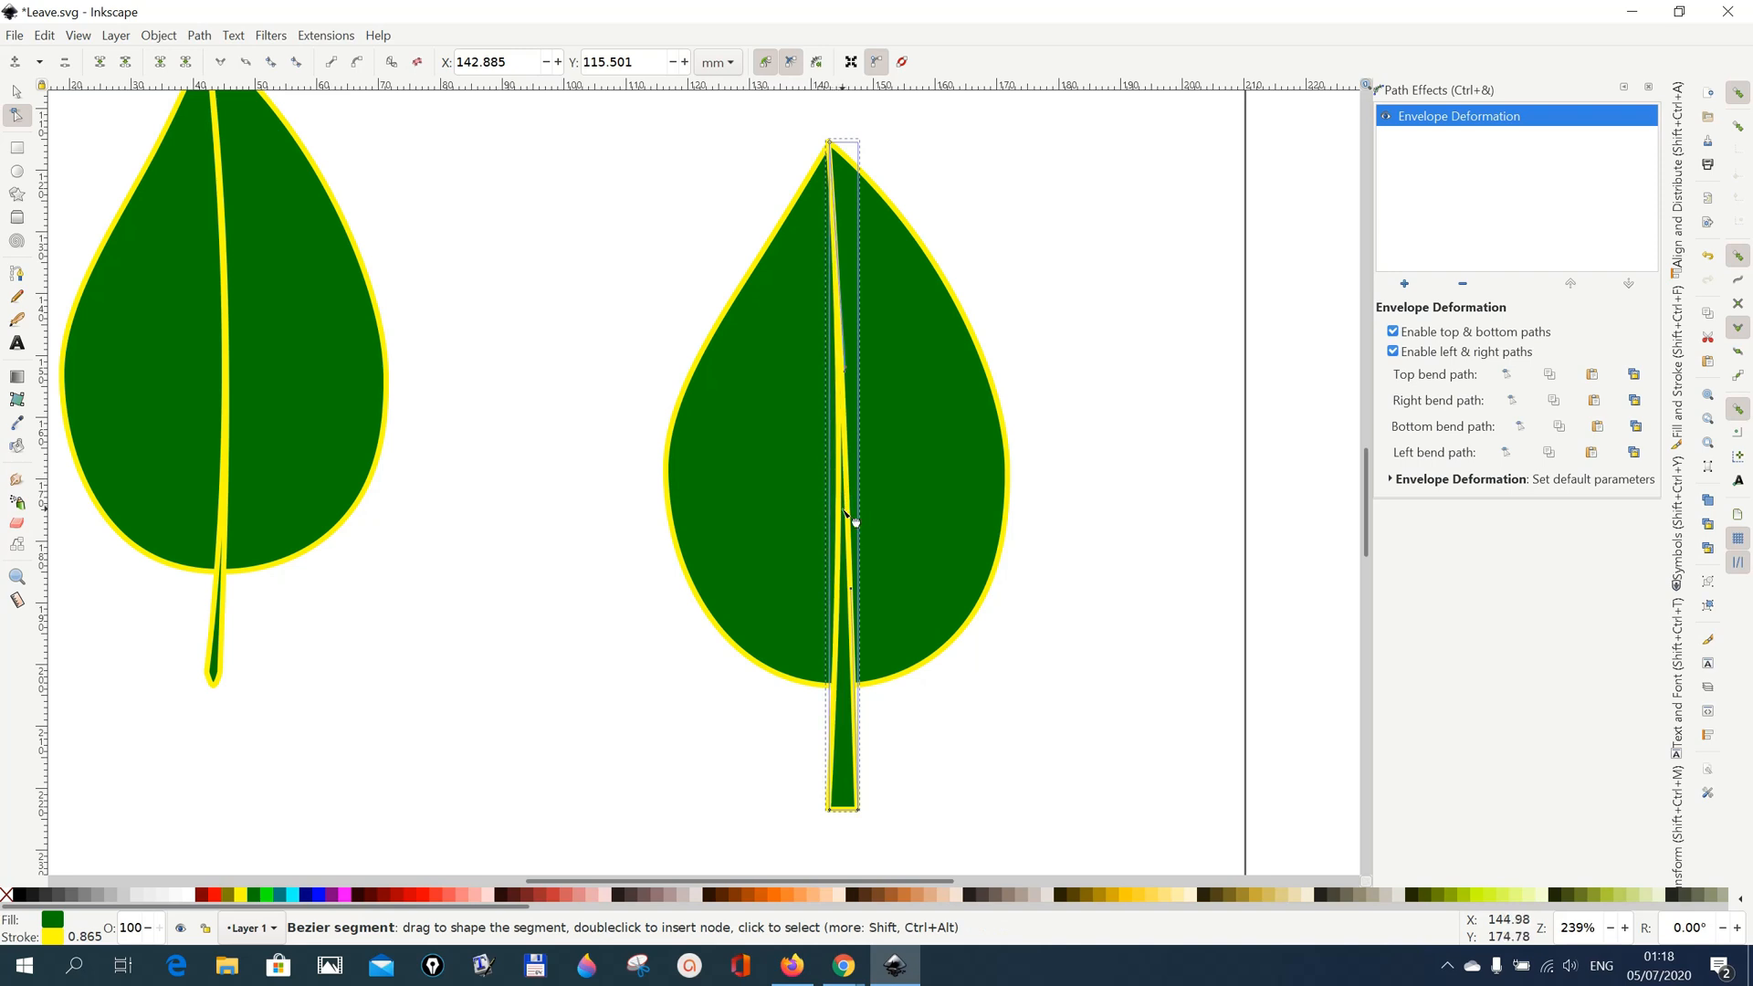
pyautogui.click(856, 598)
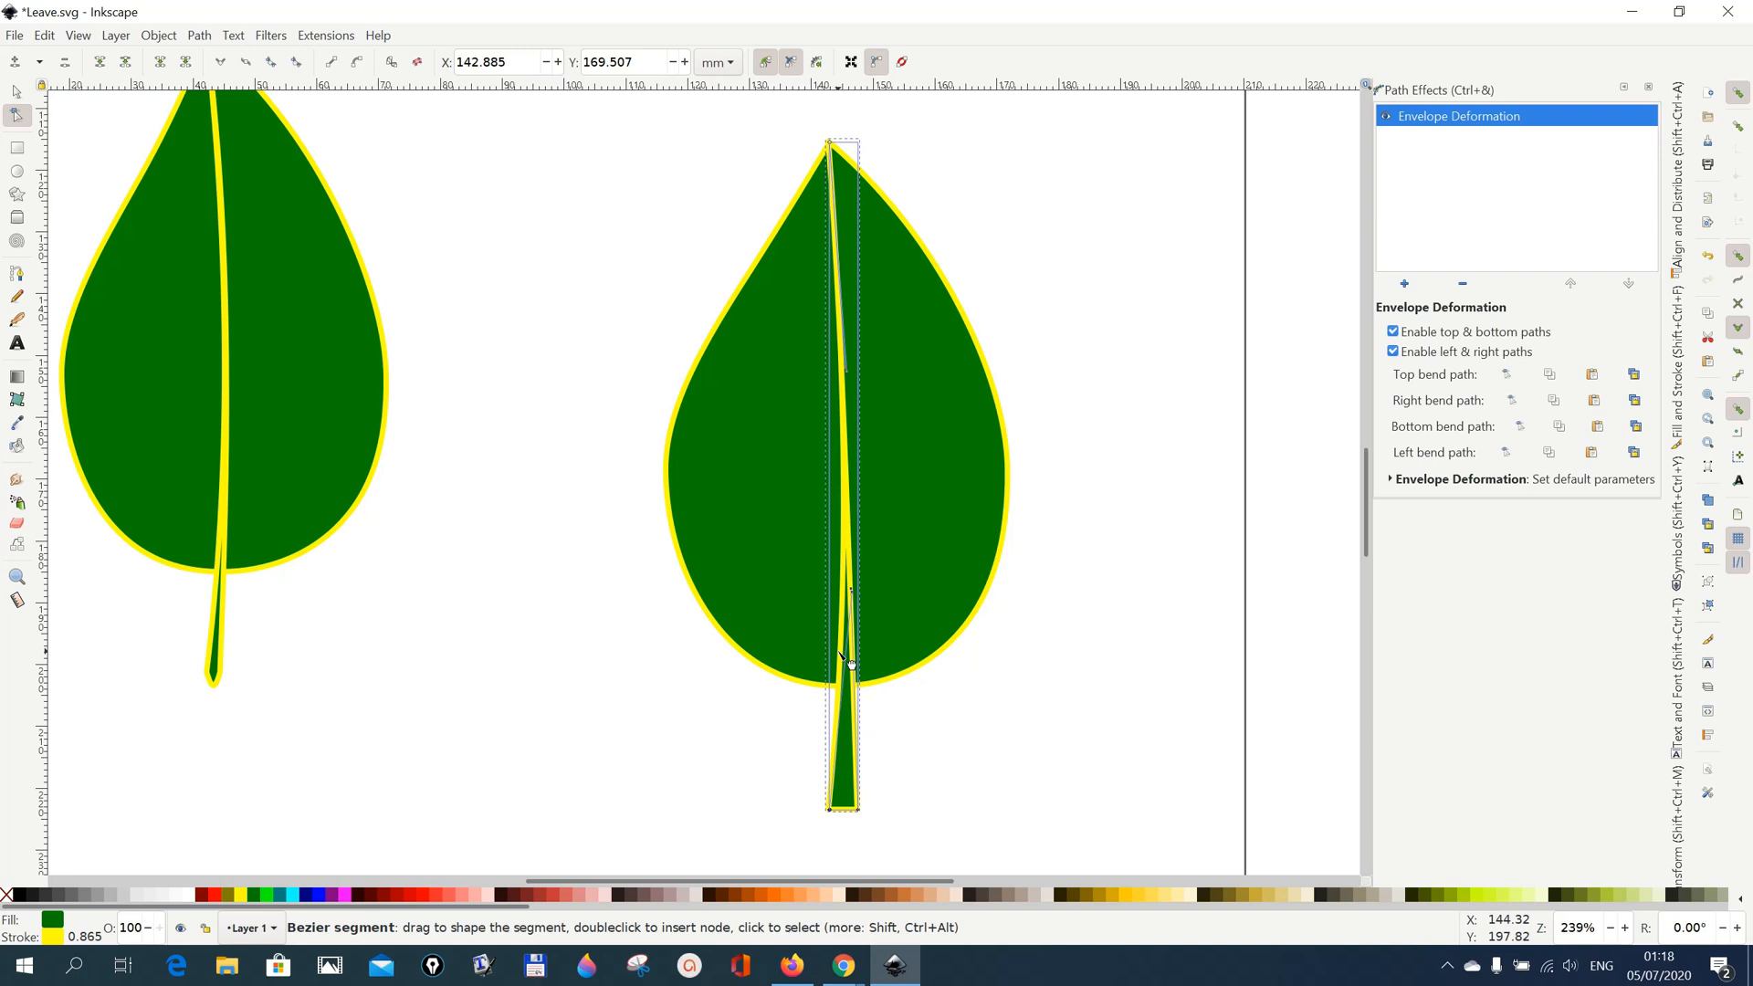
pyautogui.moveTo(851, 664); pyautogui.dragTo(855, 665)
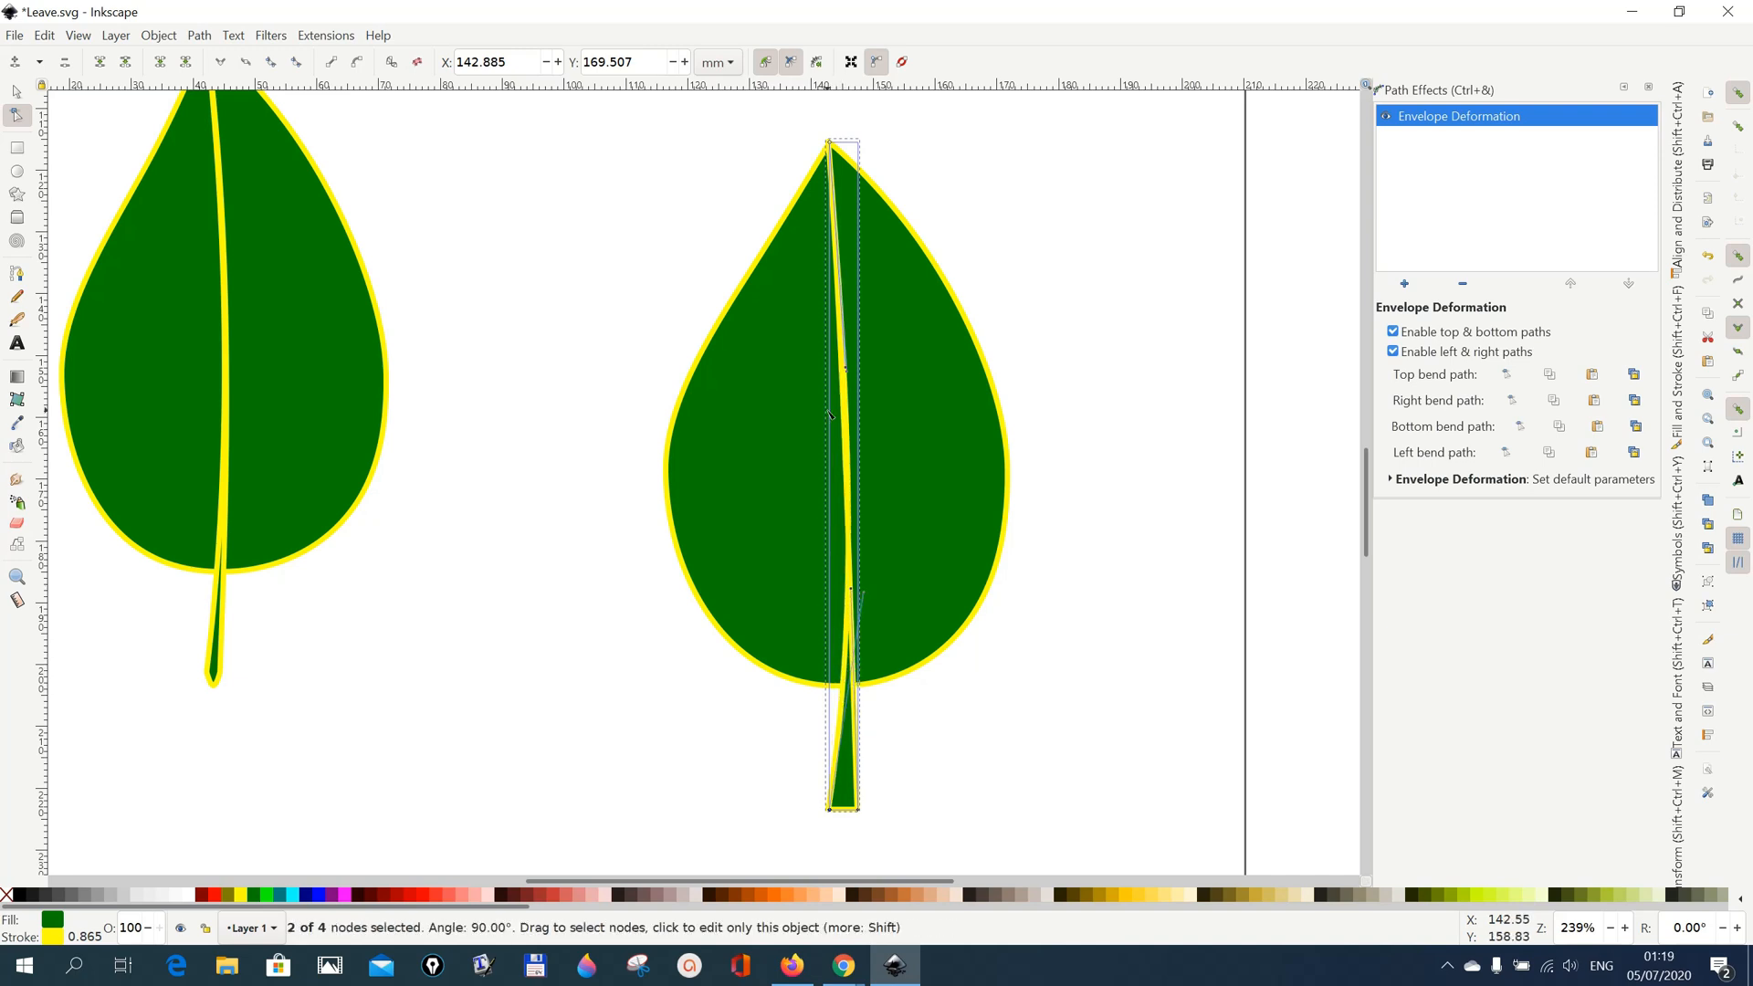
pyautogui.click(854, 357)
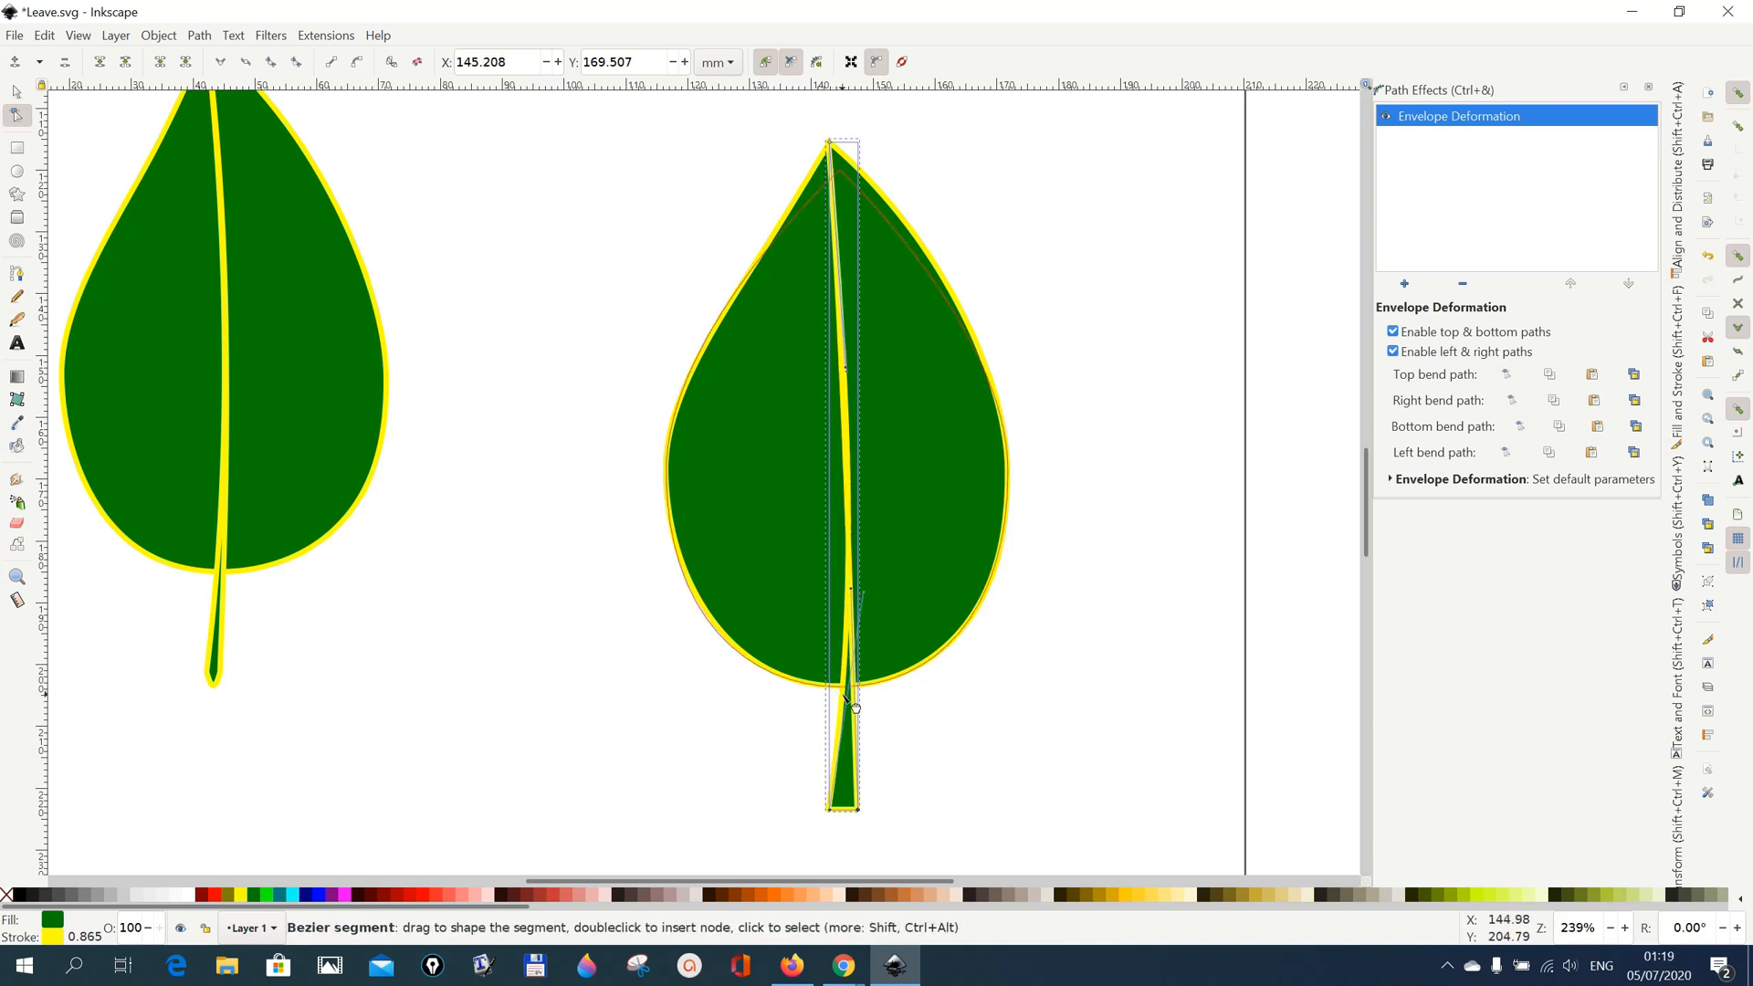
pyautogui.moveTo(843, 691); pyautogui.dragTo(848, 692)
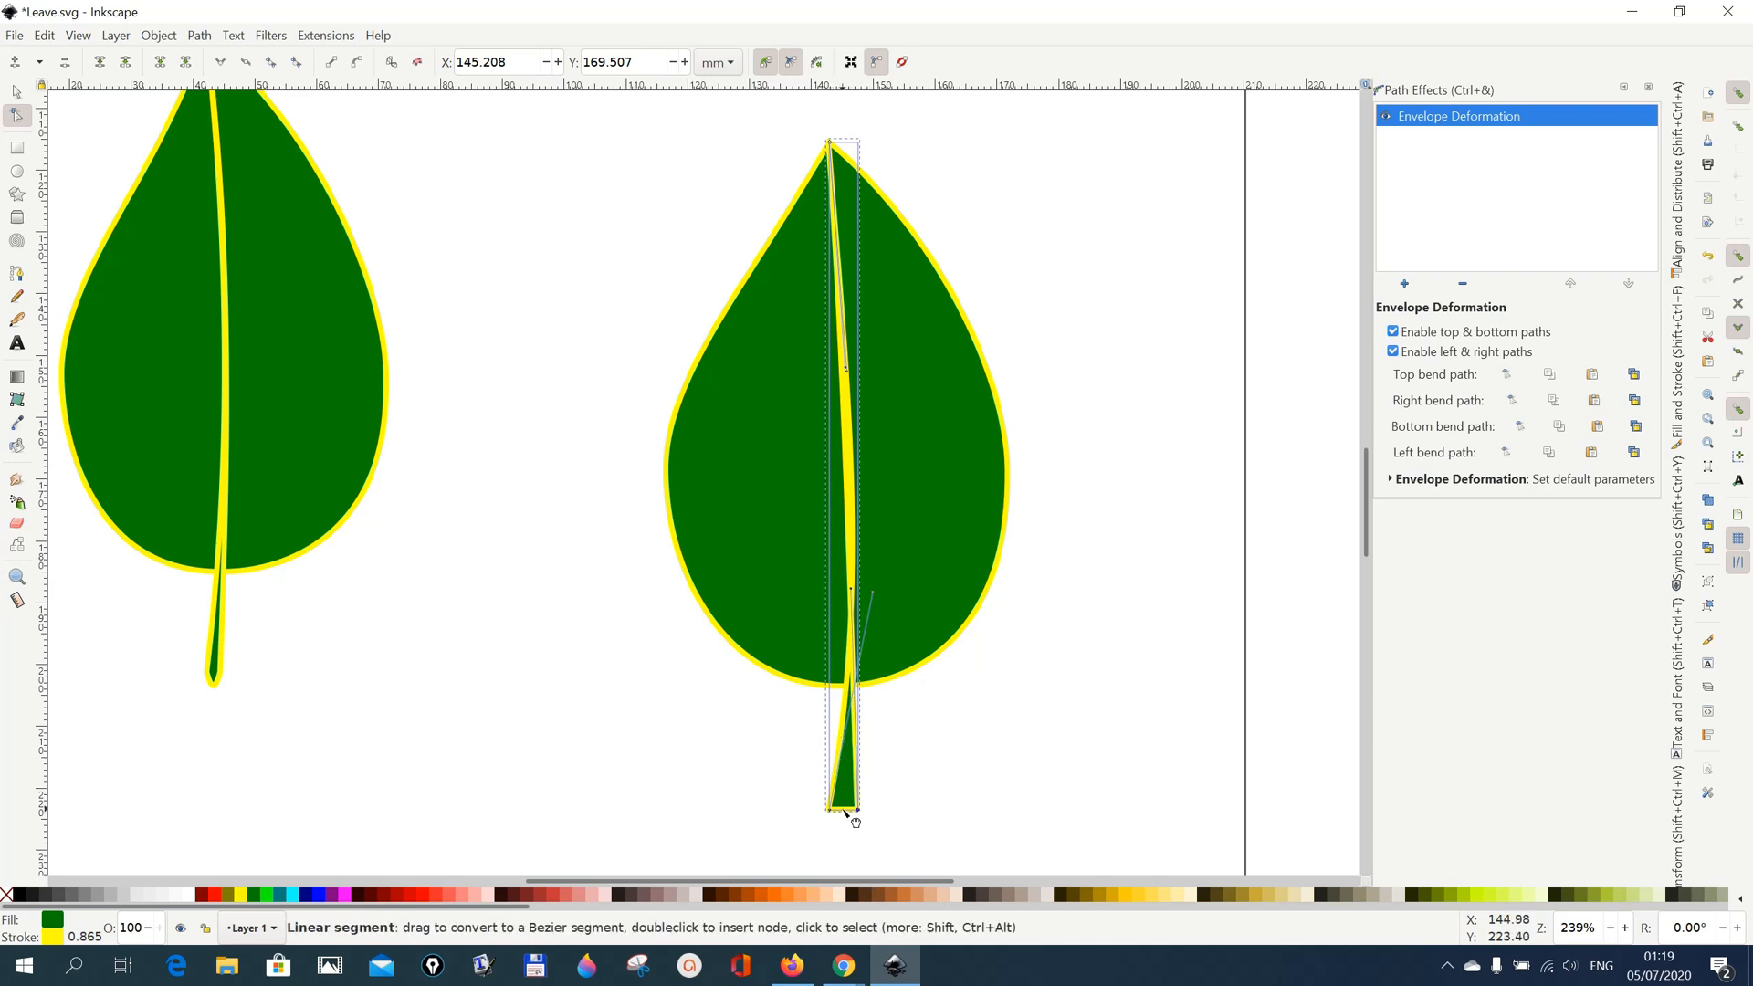
# - Round the stem's bottom end outward and refine the curves of the midrib's long sides
pyautogui.moveTo(845, 812); pyautogui.dragTo(847, 824)
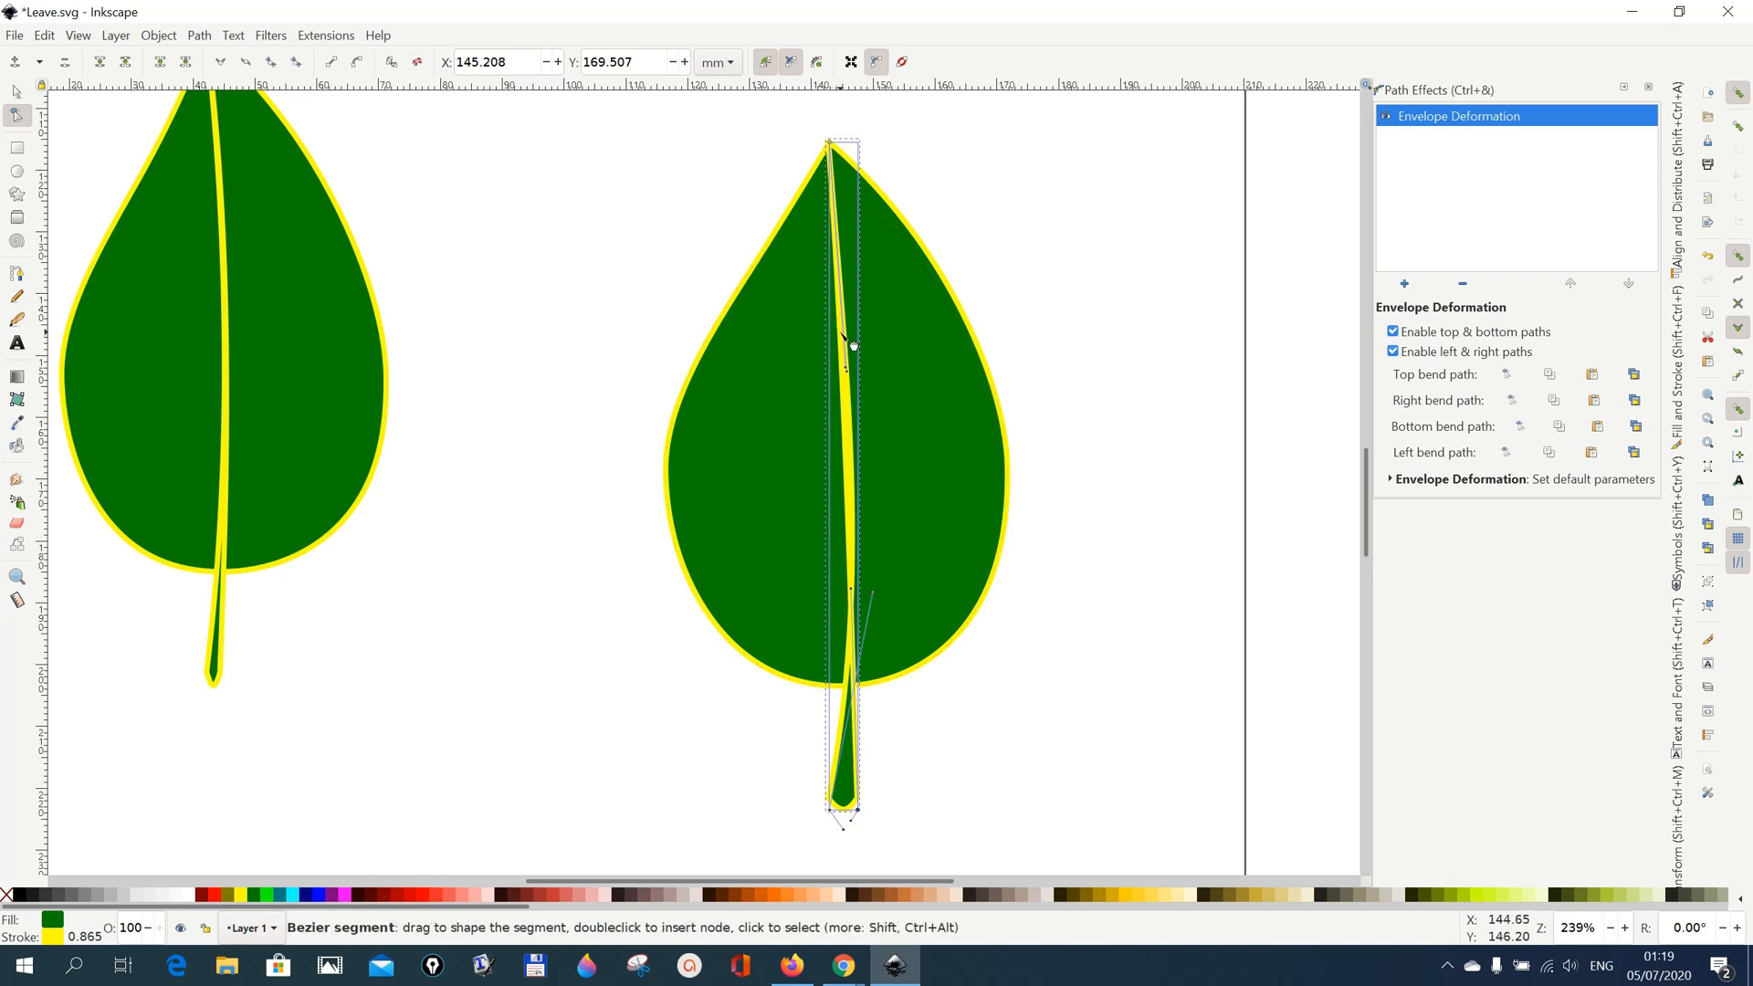
pyautogui.moveTo(842, 346); pyautogui.dragTo(845, 347)
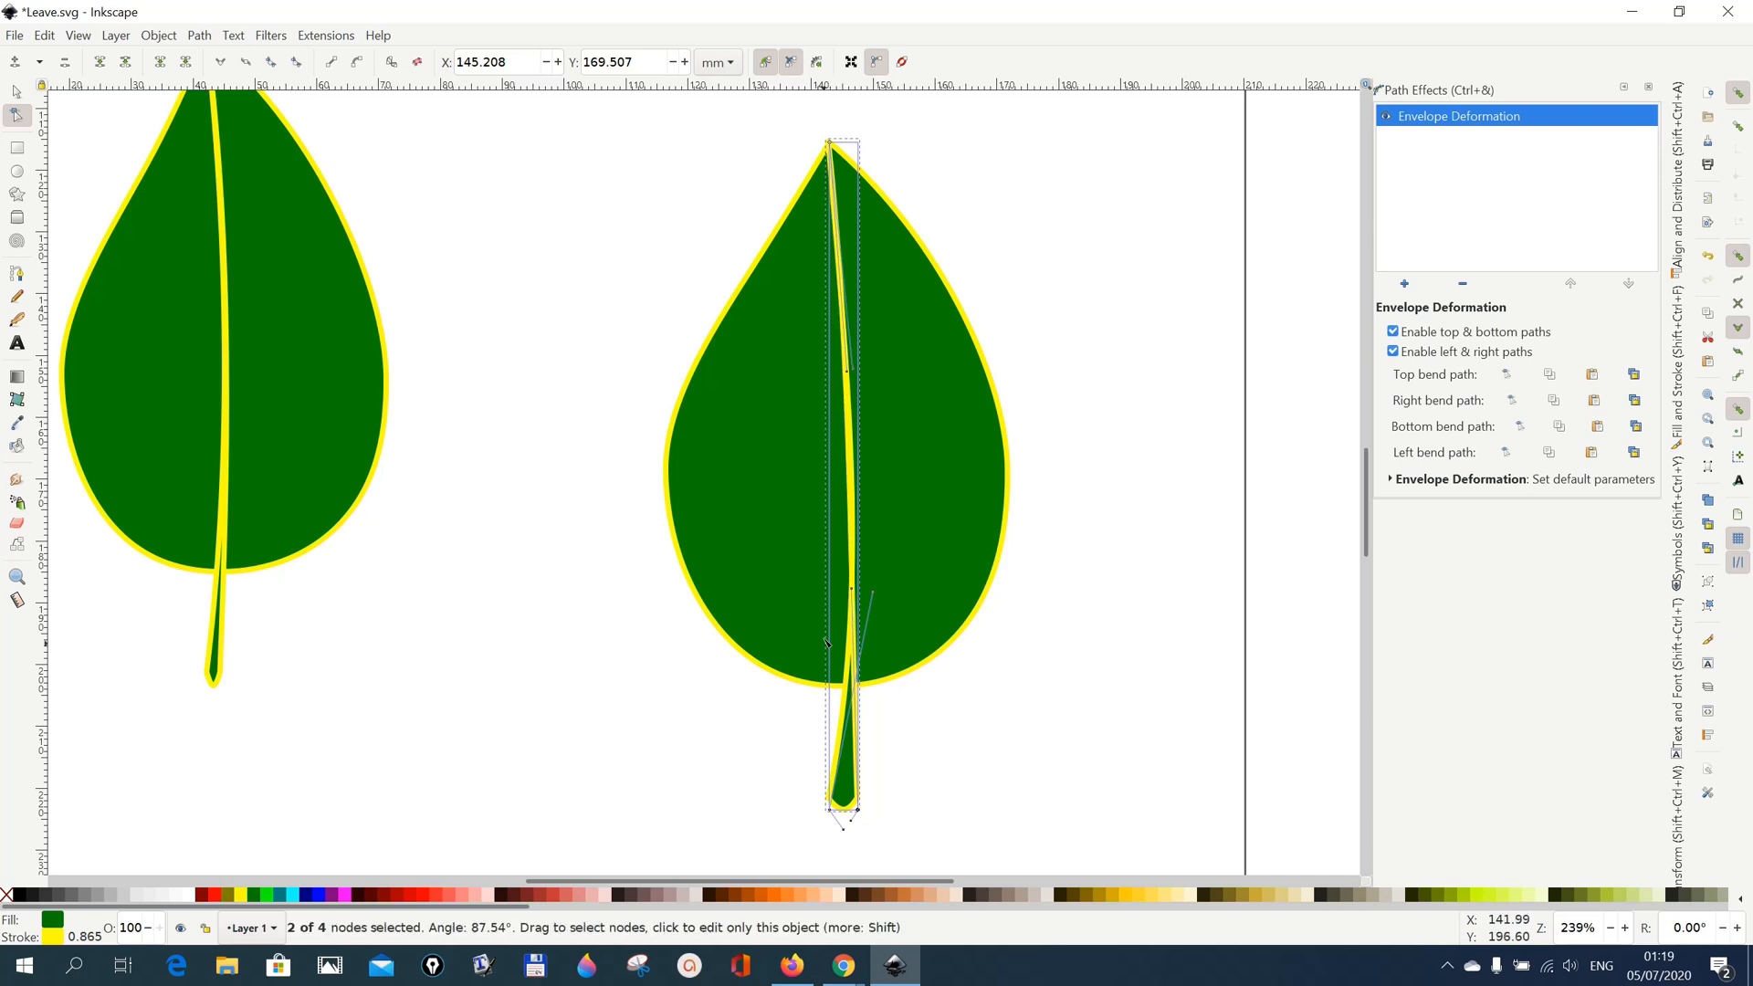
pyautogui.click(854, 682)
pyautogui.moveTo(854, 682); pyautogui.dragTo(858, 684)
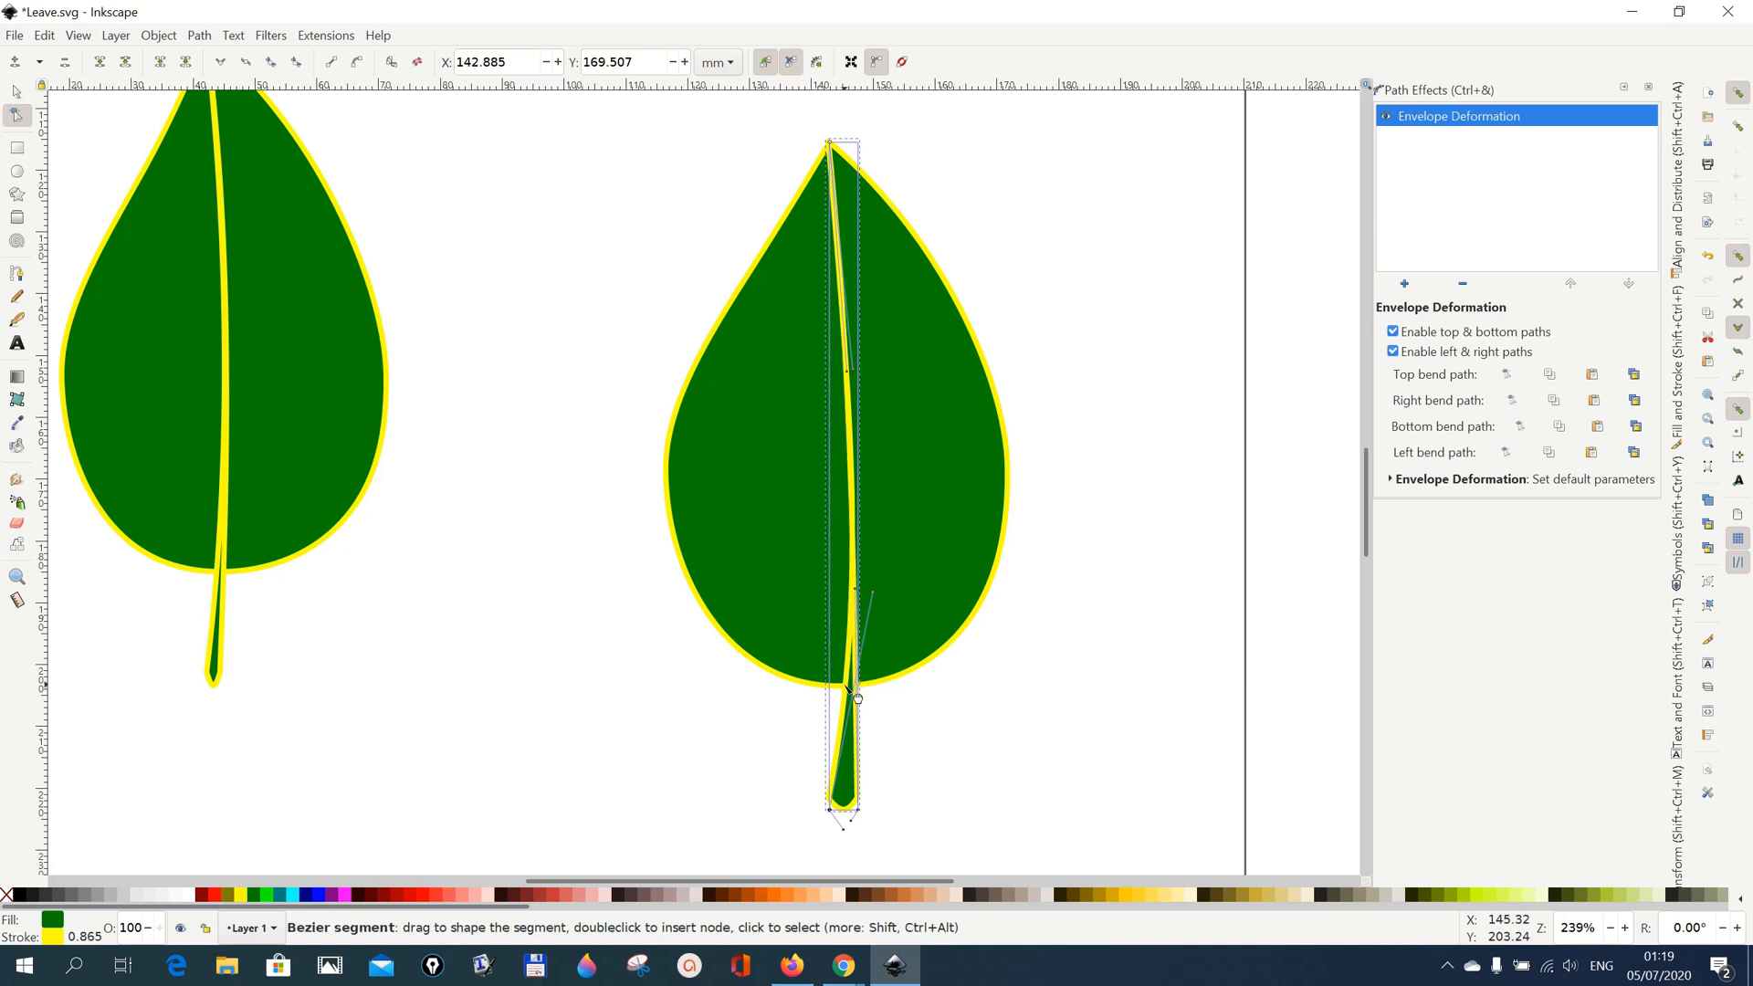
# - Deselect the nodes and the midrib strip of the leaf
pyautogui.click(1044, 734)
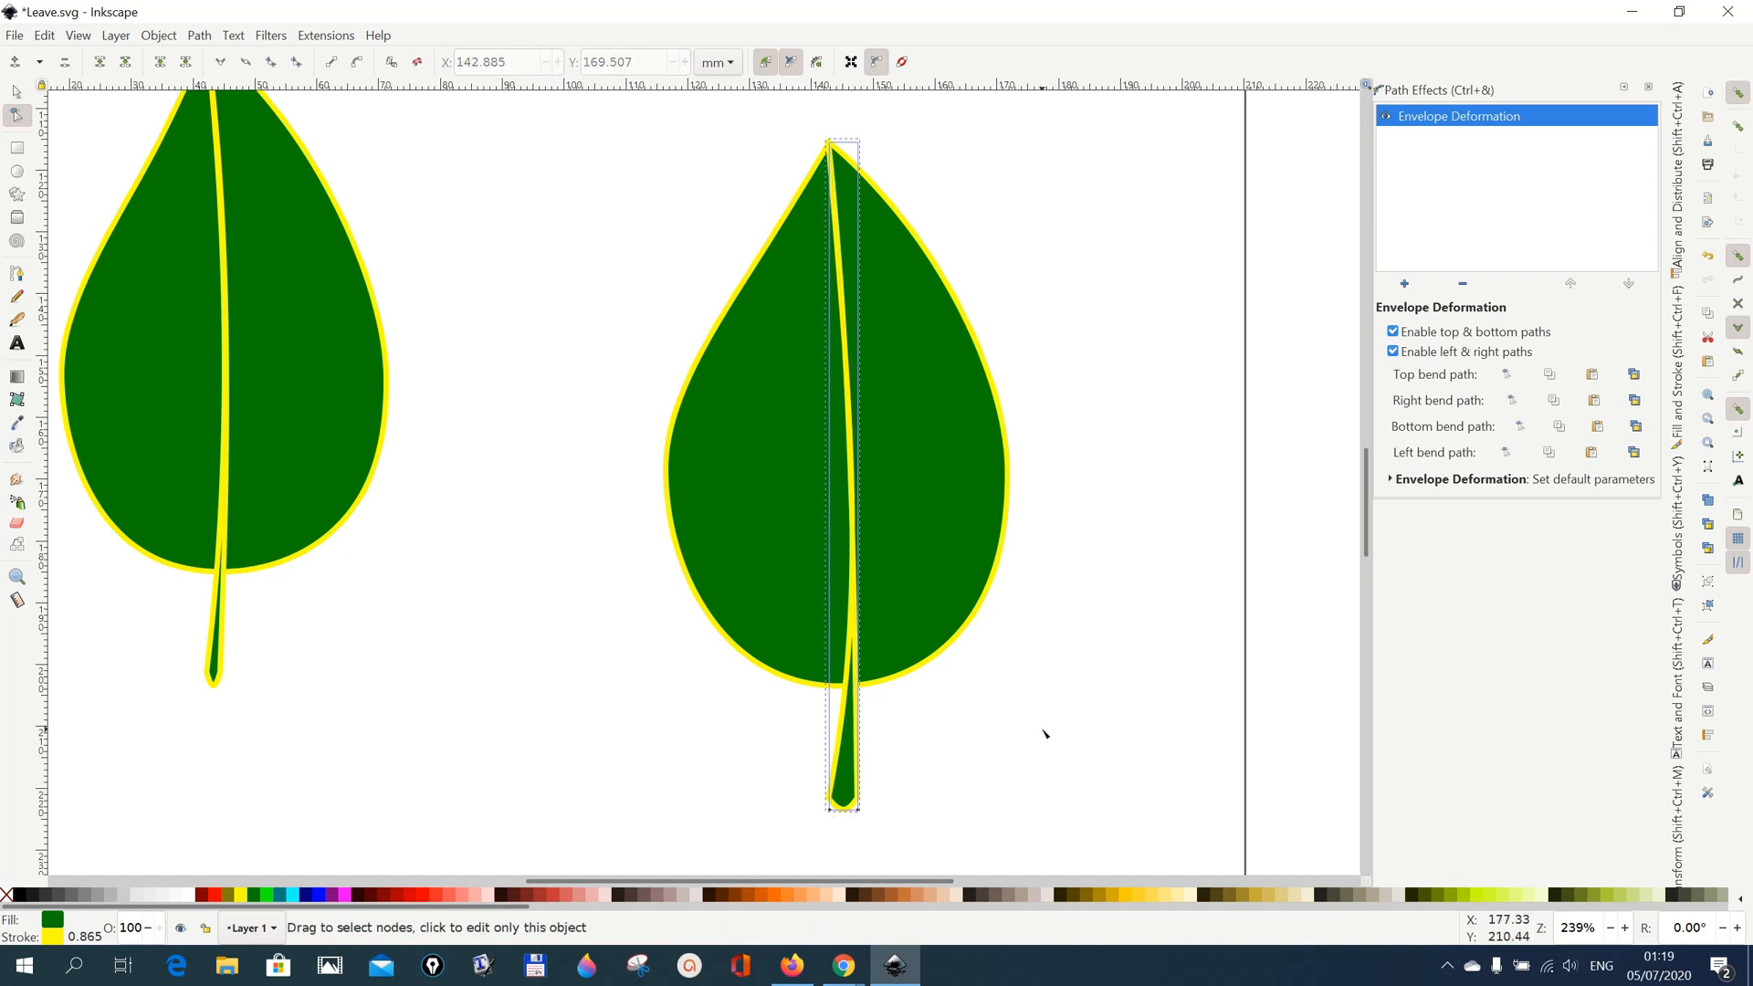
pyautogui.click(1045, 734)
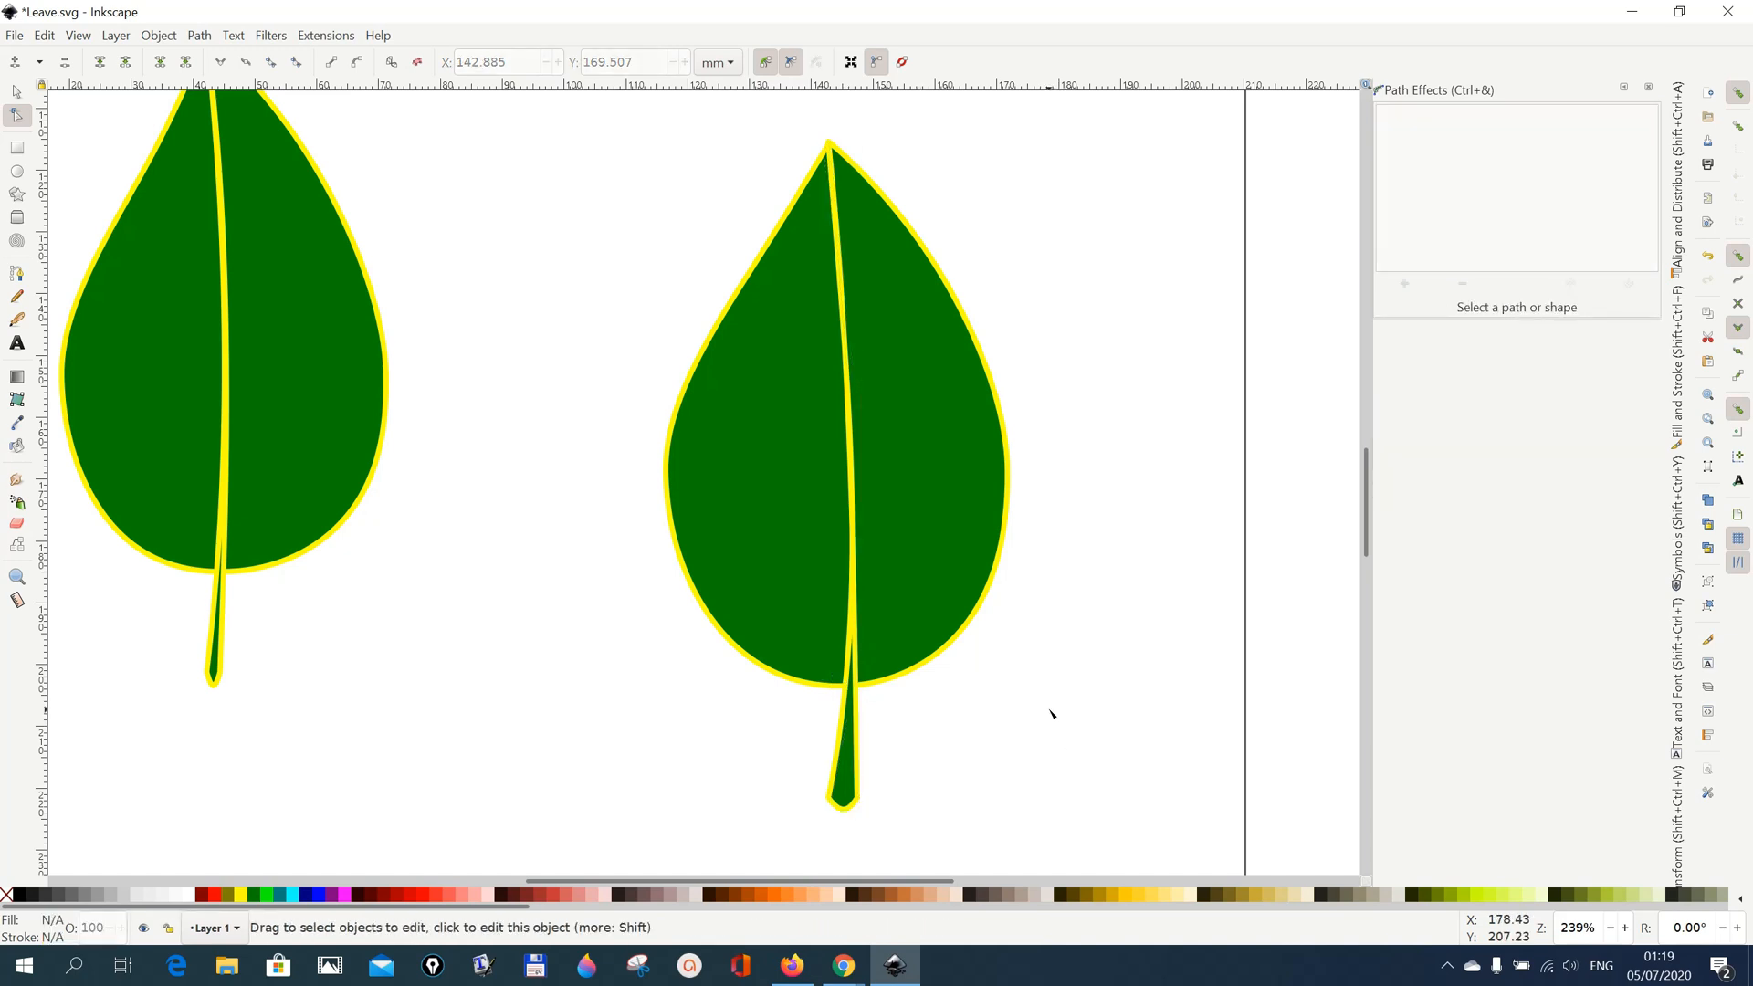
pyautogui.scroll(-1, 1049, 712)
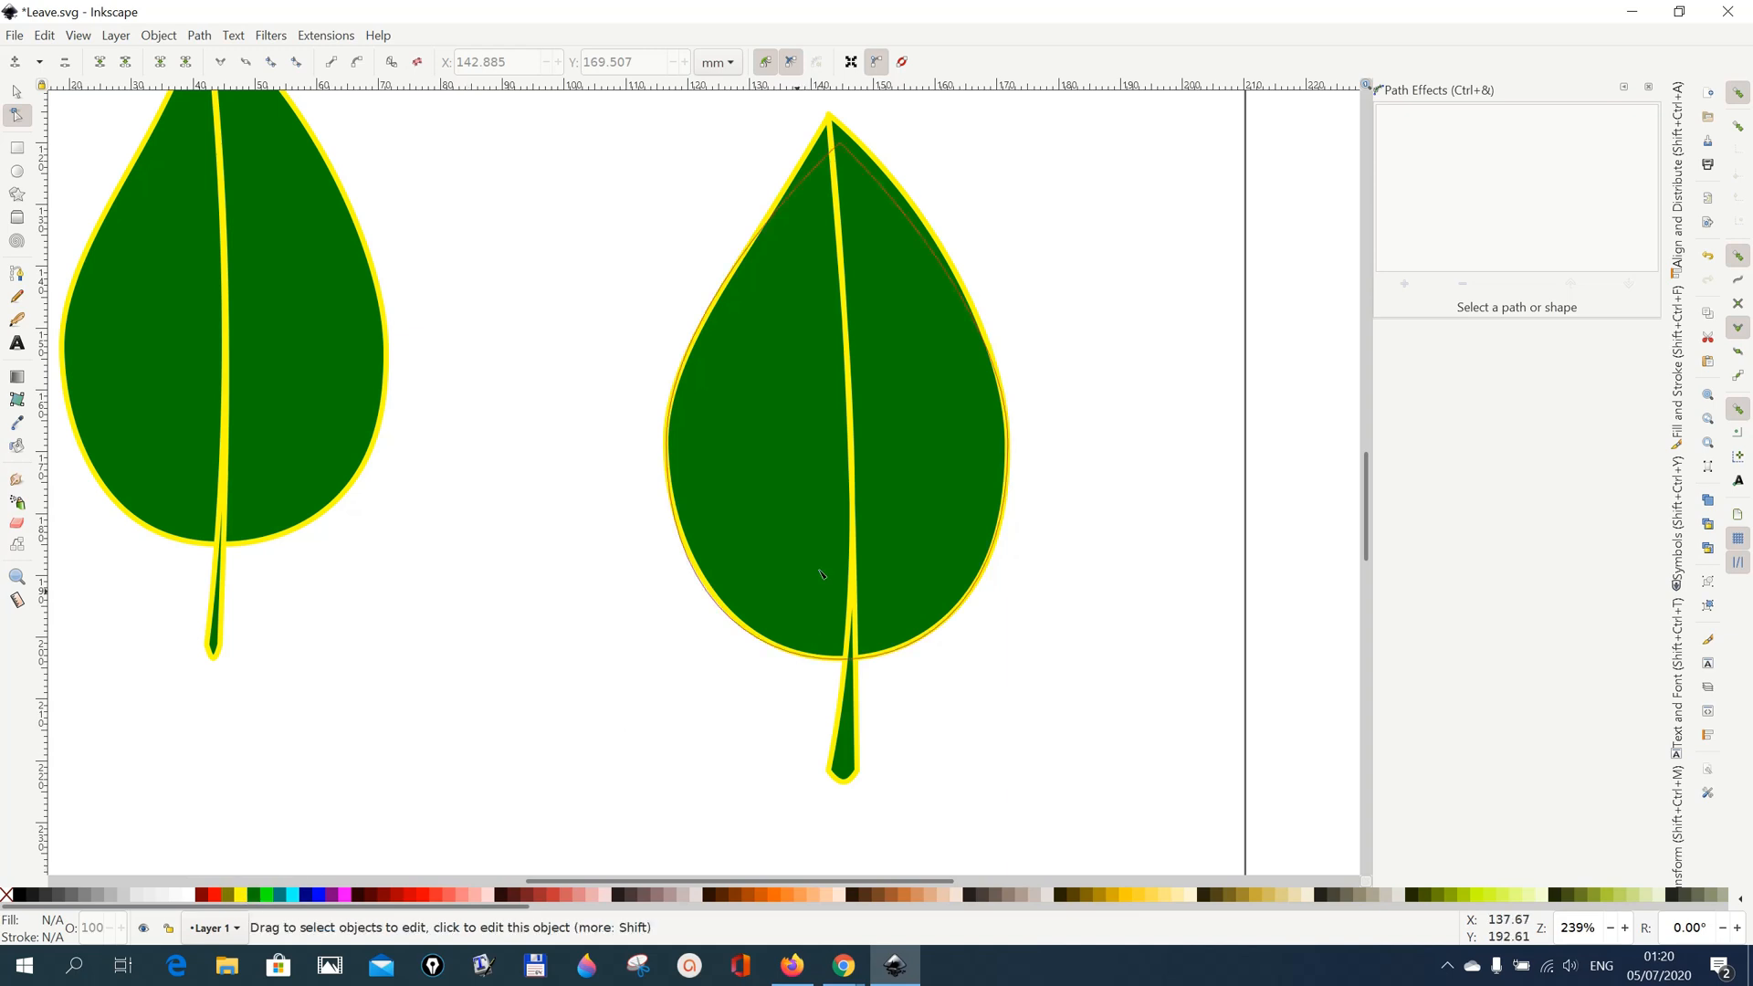
# - Try a cyan outline on the new leaf's body, then set its outline back to yellow
pyautogui.click(17, 93)
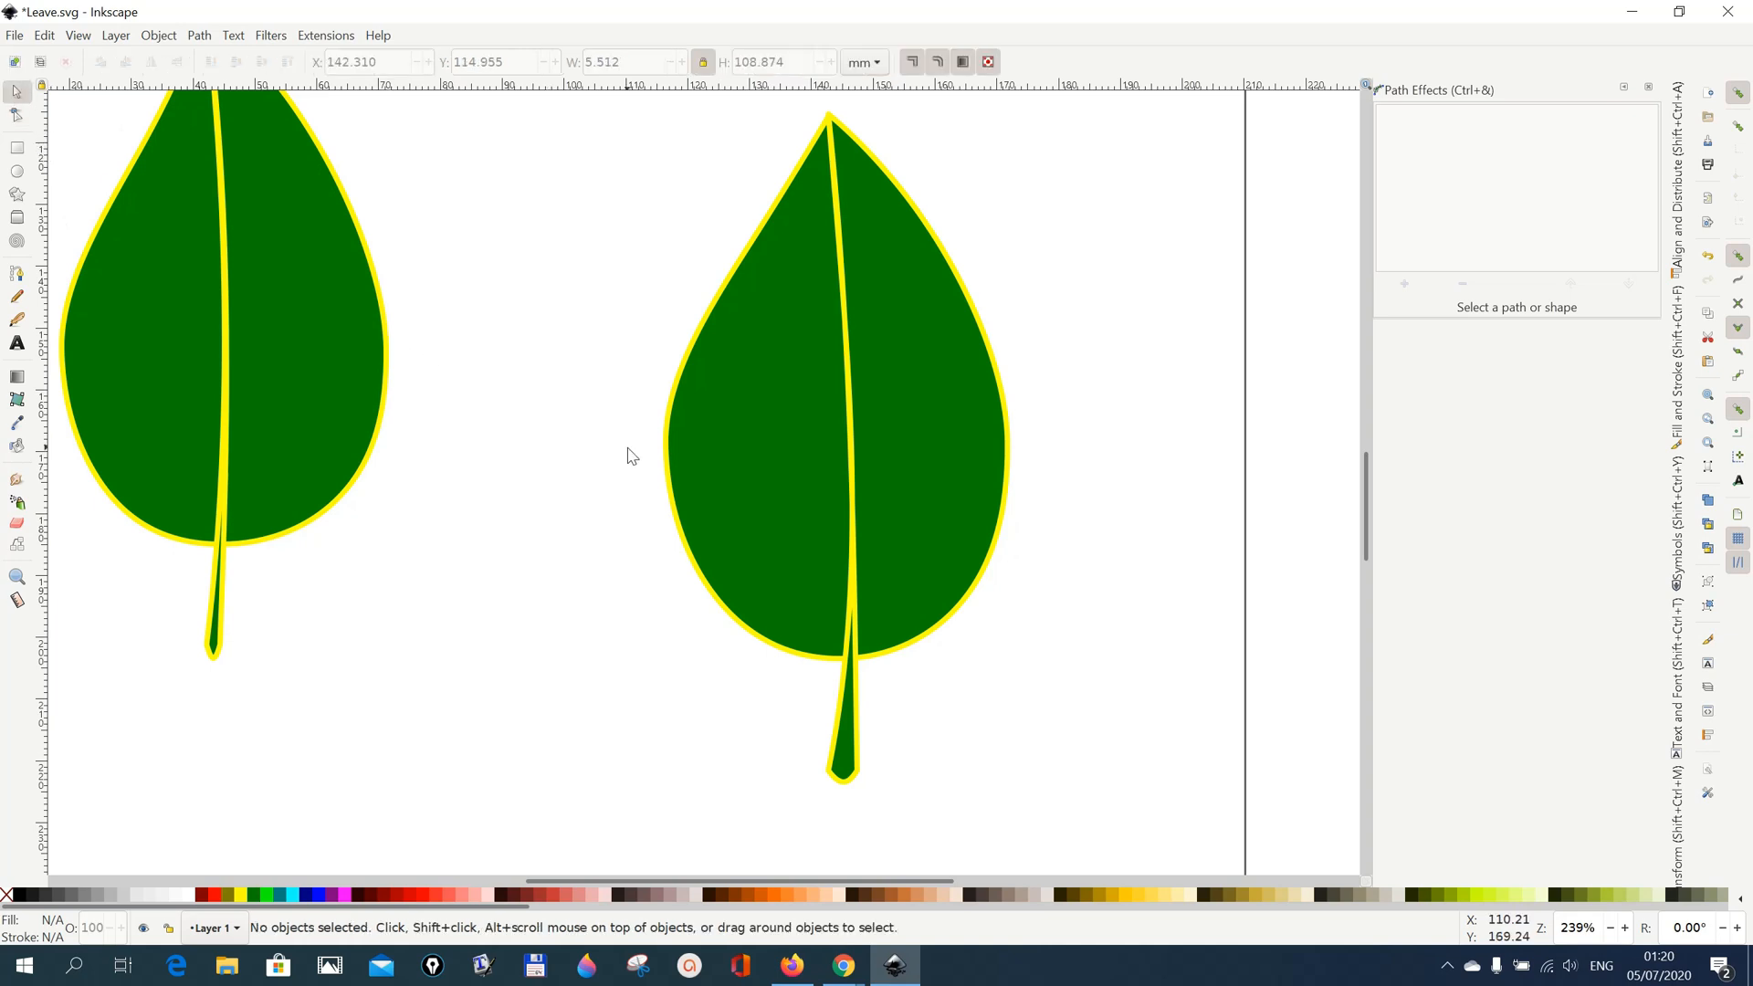
pyautogui.click(704, 524)
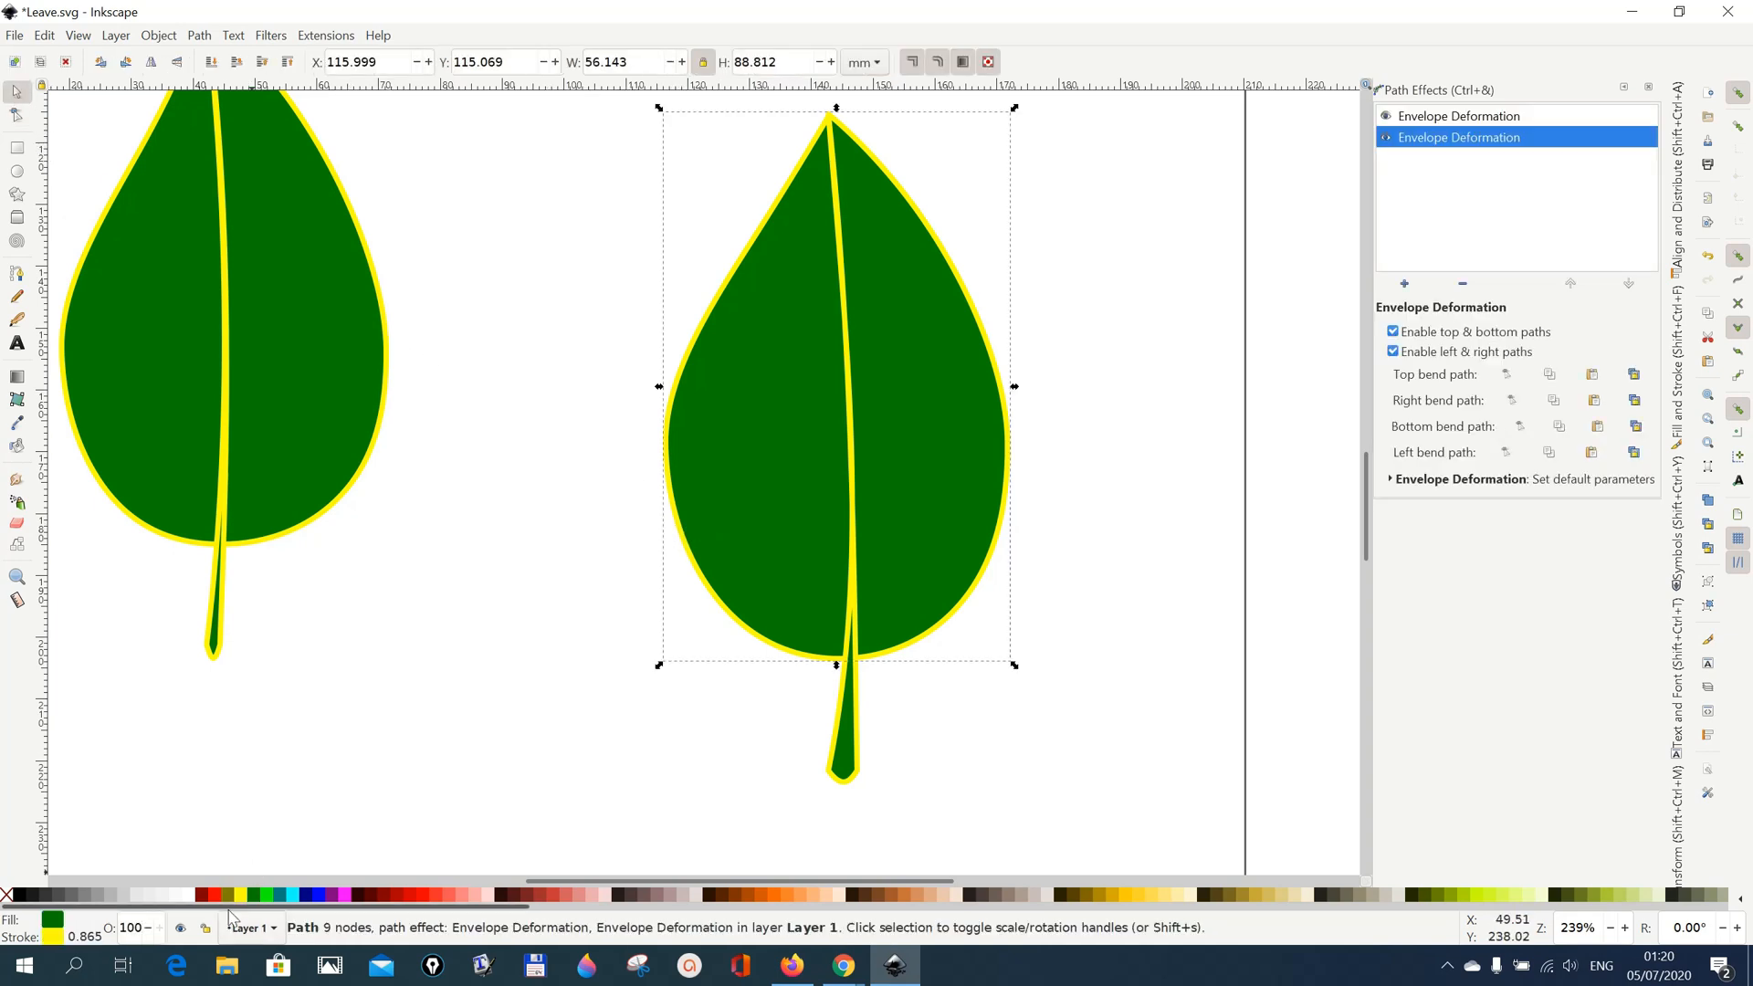
pyautogui.keyDown('shift'); pyautogui.click(296, 900); pyautogui.keyUp('shift')
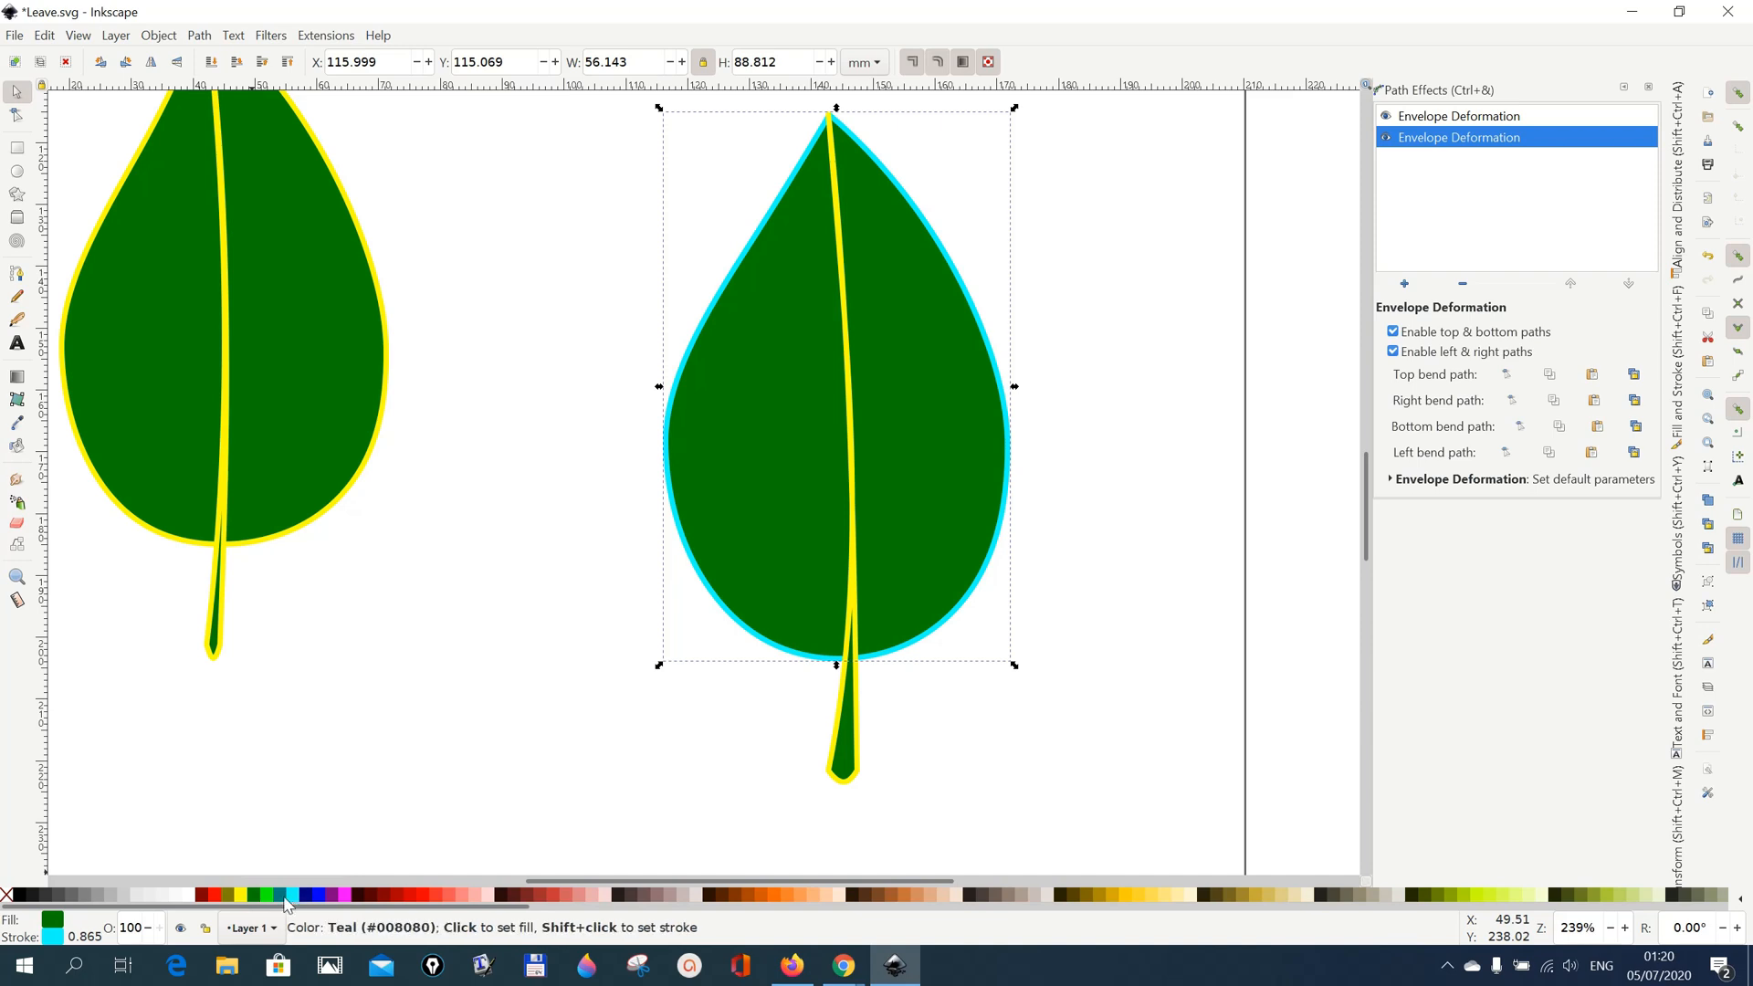
pyautogui.keyDown('shift'); pyautogui.click(242, 899); pyautogui.keyUp('shift')
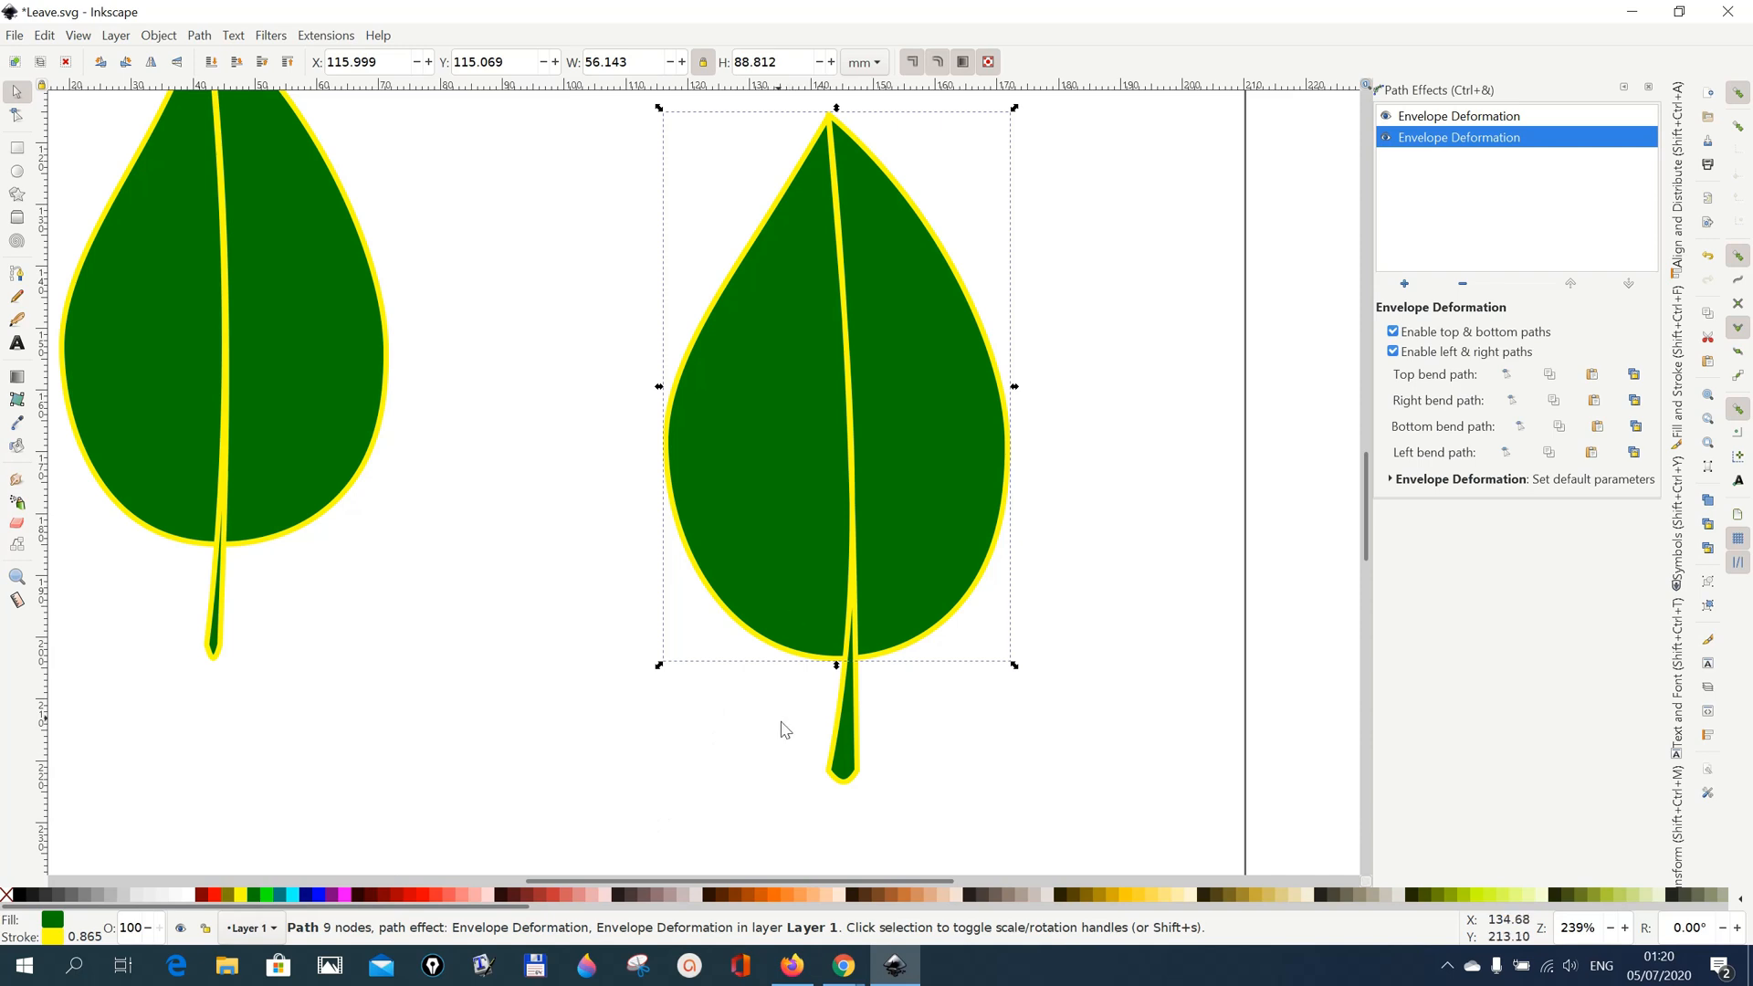
# - Try a cyan outline on the midrib and stem shape, then return its outline to yellow
pyautogui.click(846, 744)
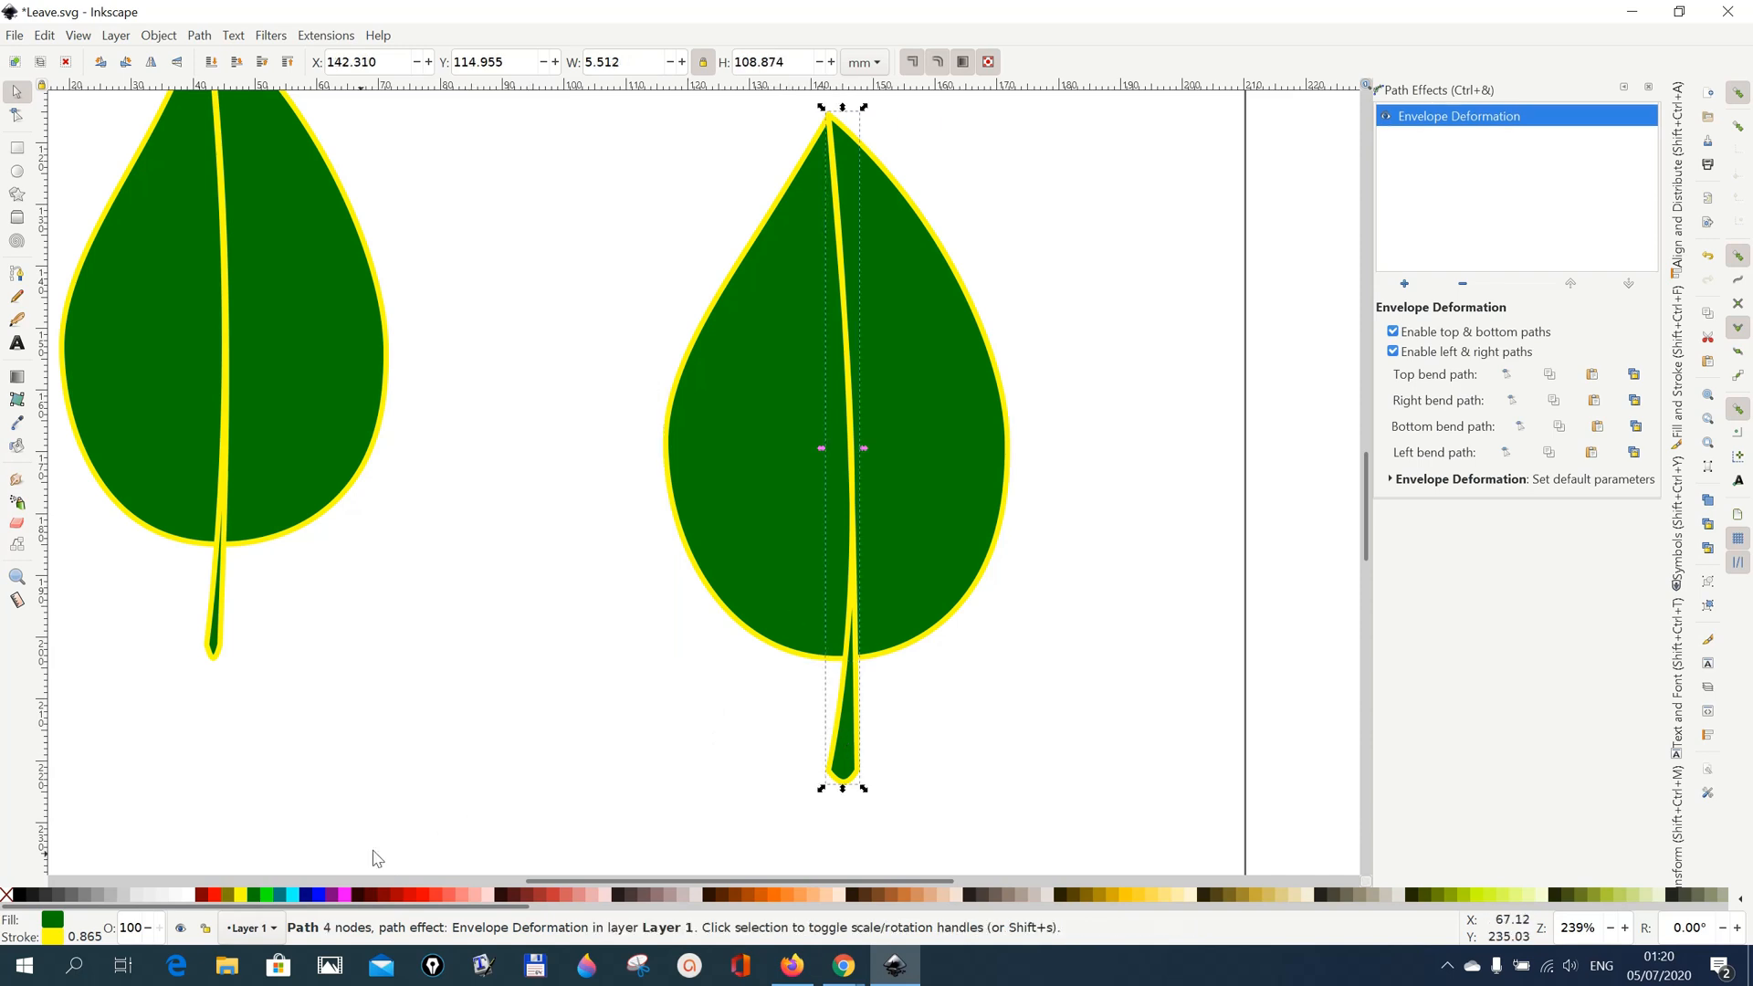
pyautogui.keyDown('shift'); pyautogui.click(239, 896); pyautogui.keyUp('shift')
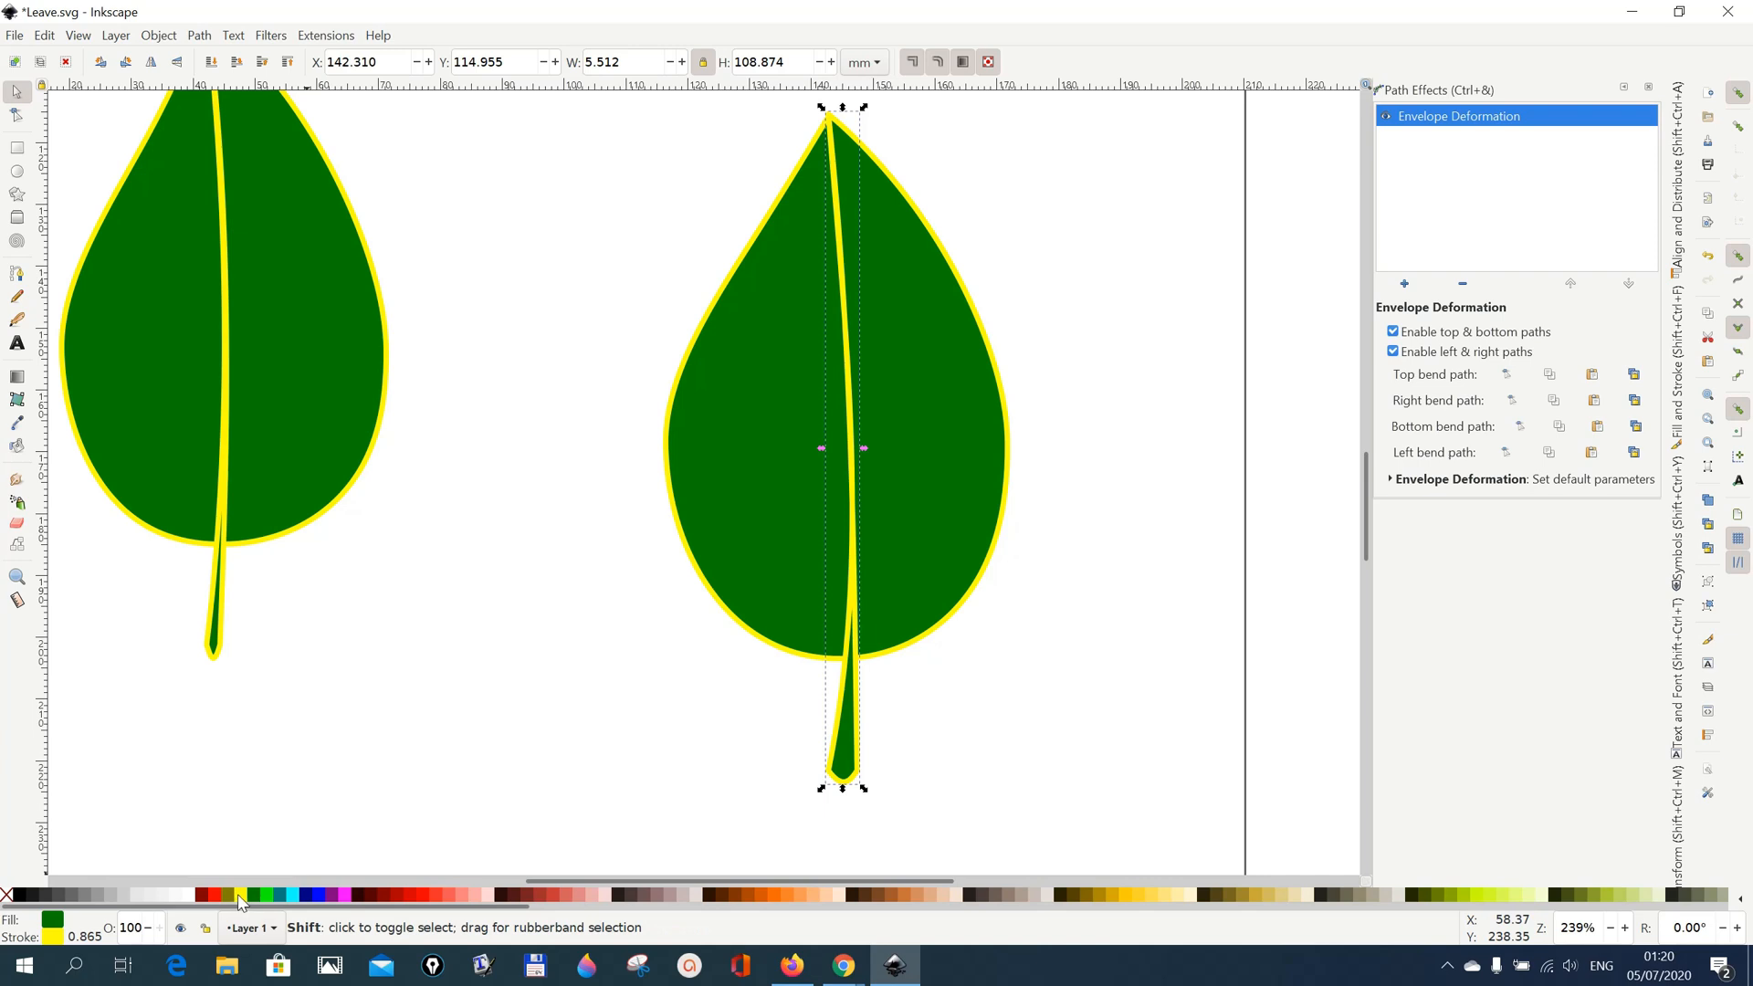
pyautogui.keyDown('shift'); pyautogui.click(292, 895); pyautogui.keyUp('shift')
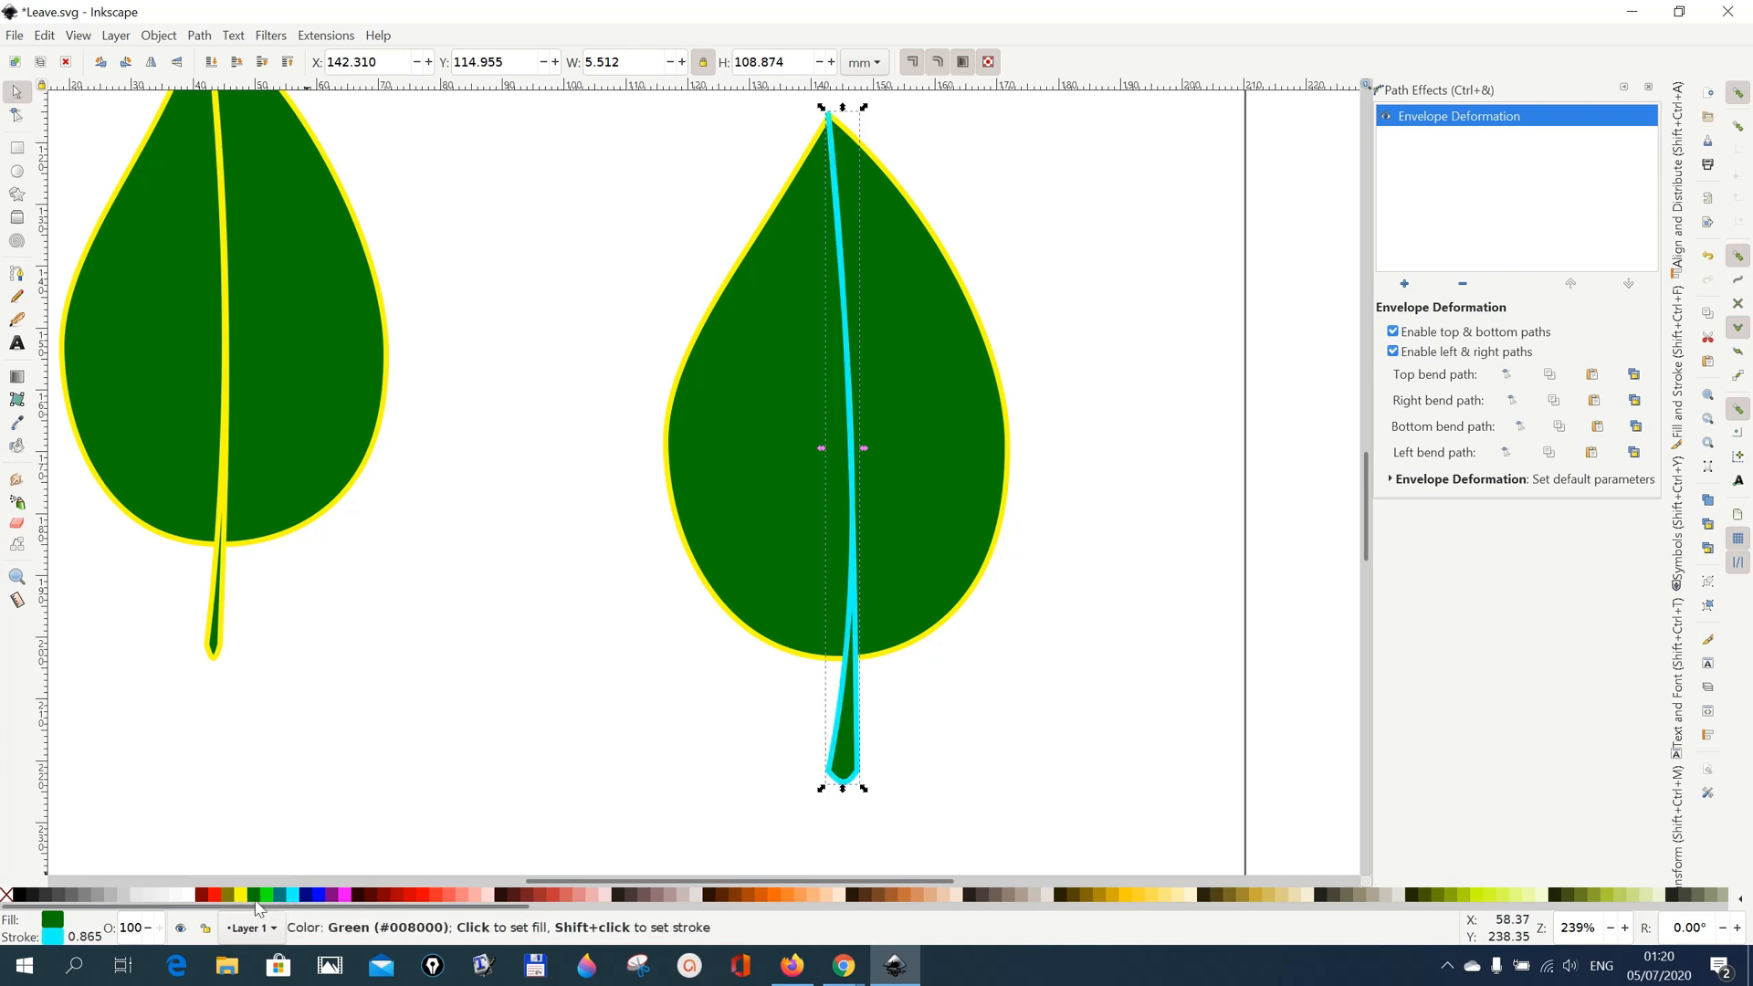
pyautogui.keyDown('shift'); pyautogui.click(244, 896); pyautogui.keyUp('shift')
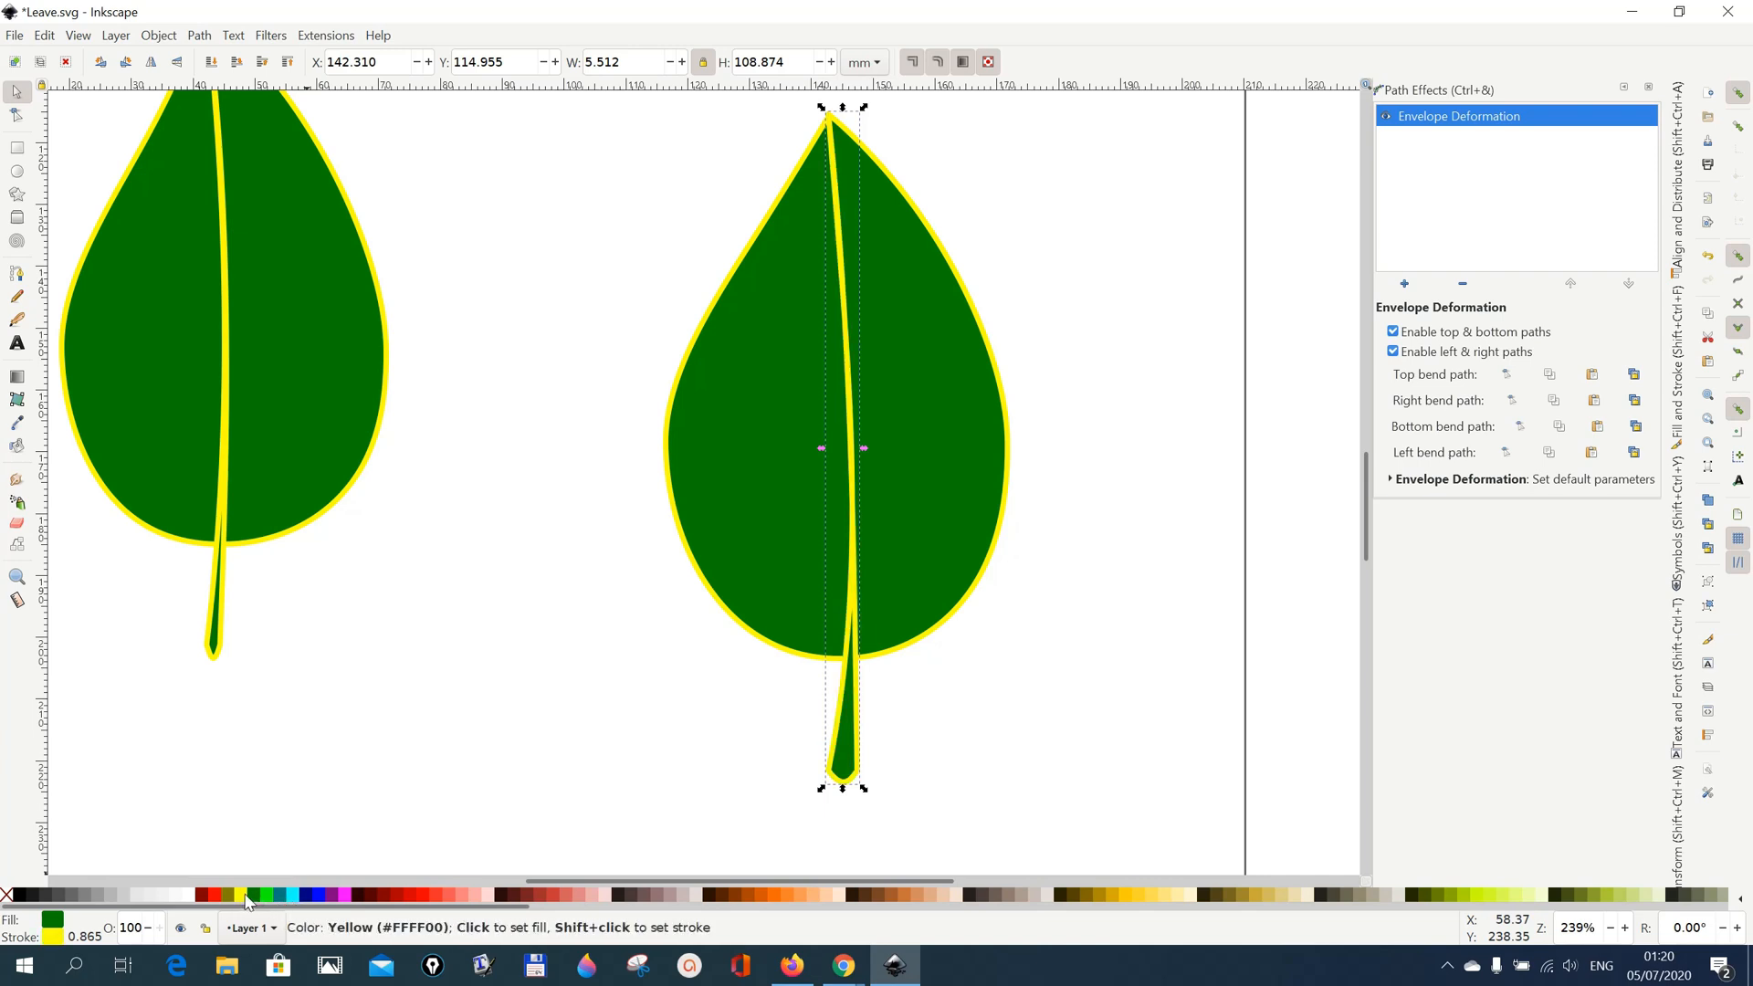
# - Try a bright green fill on the leaf's body, return it to the darker Green, and leave nothing selected
pyautogui.click(804, 557)
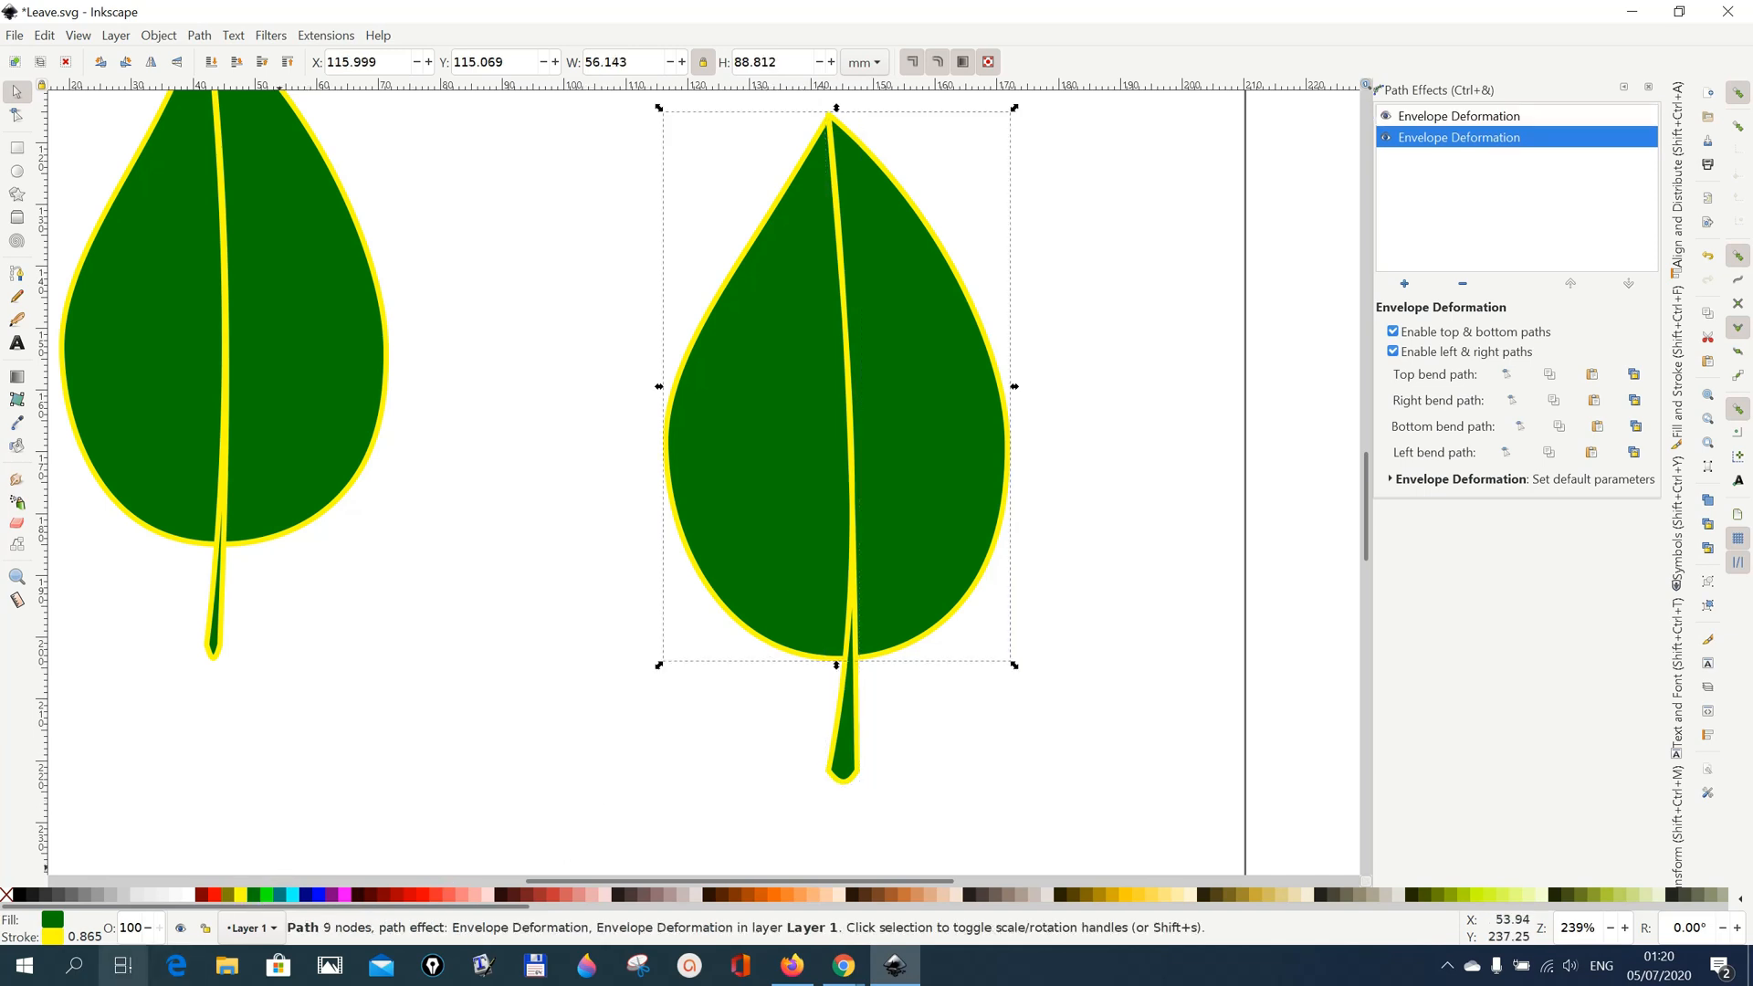
pyautogui.click(267, 902)
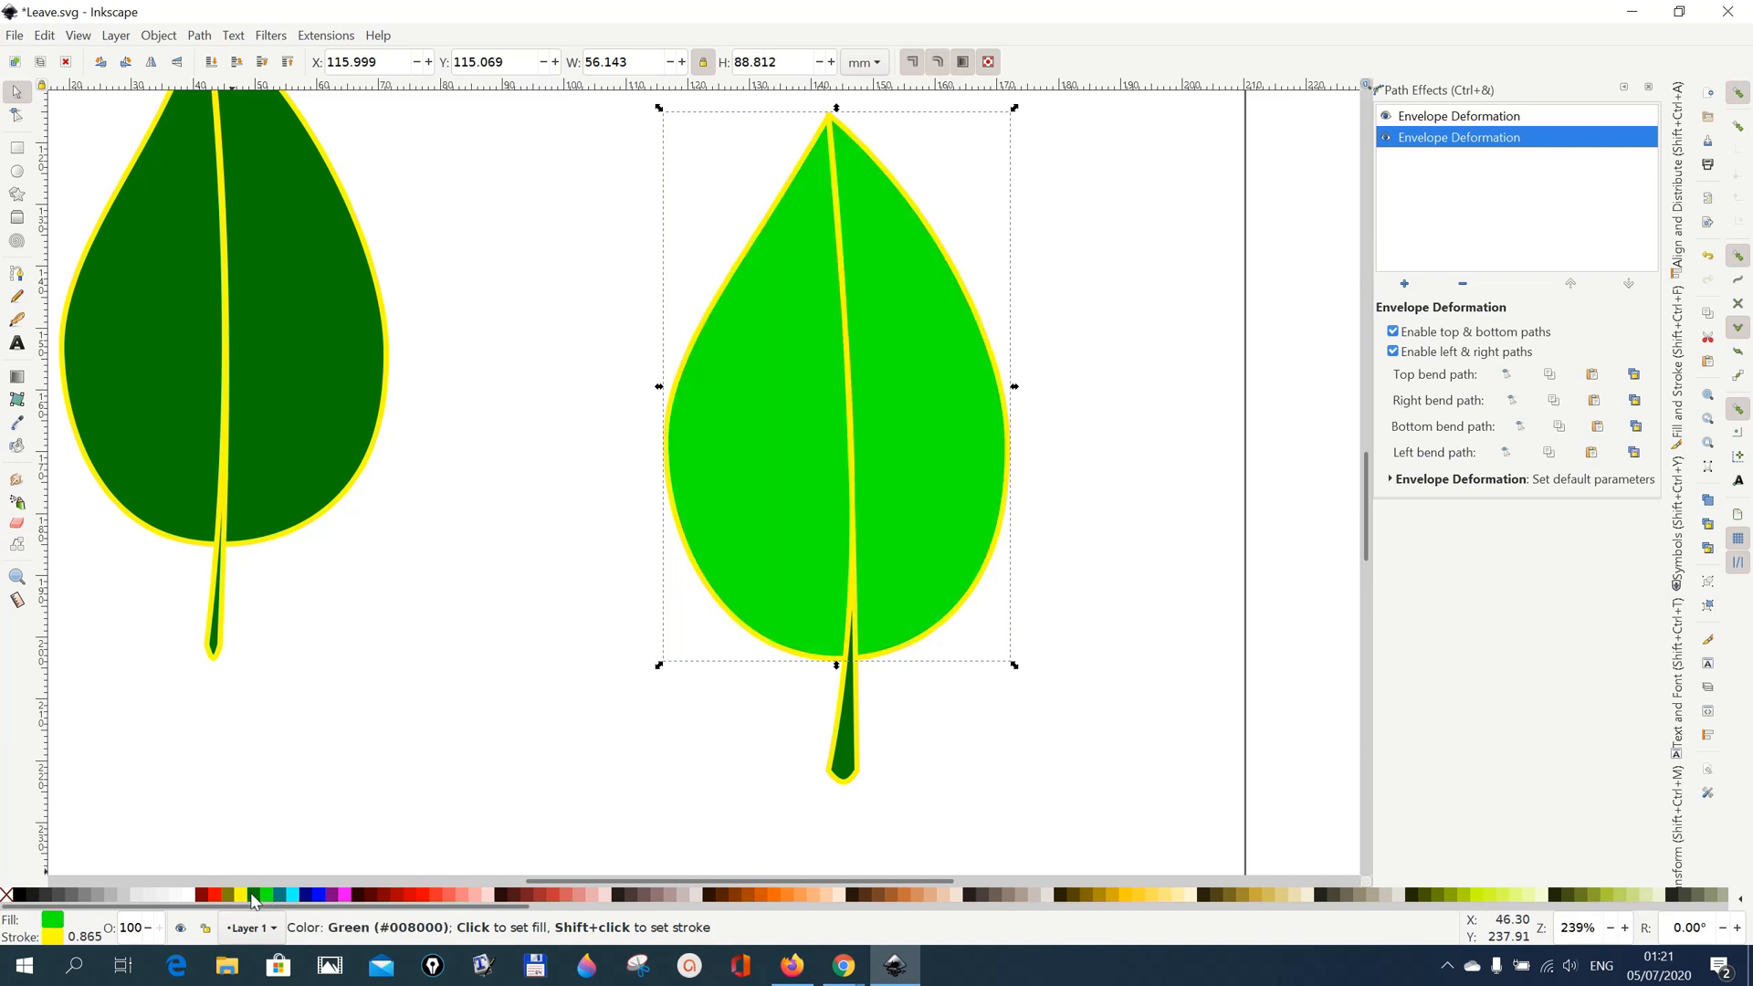
pyautogui.click(252, 899)
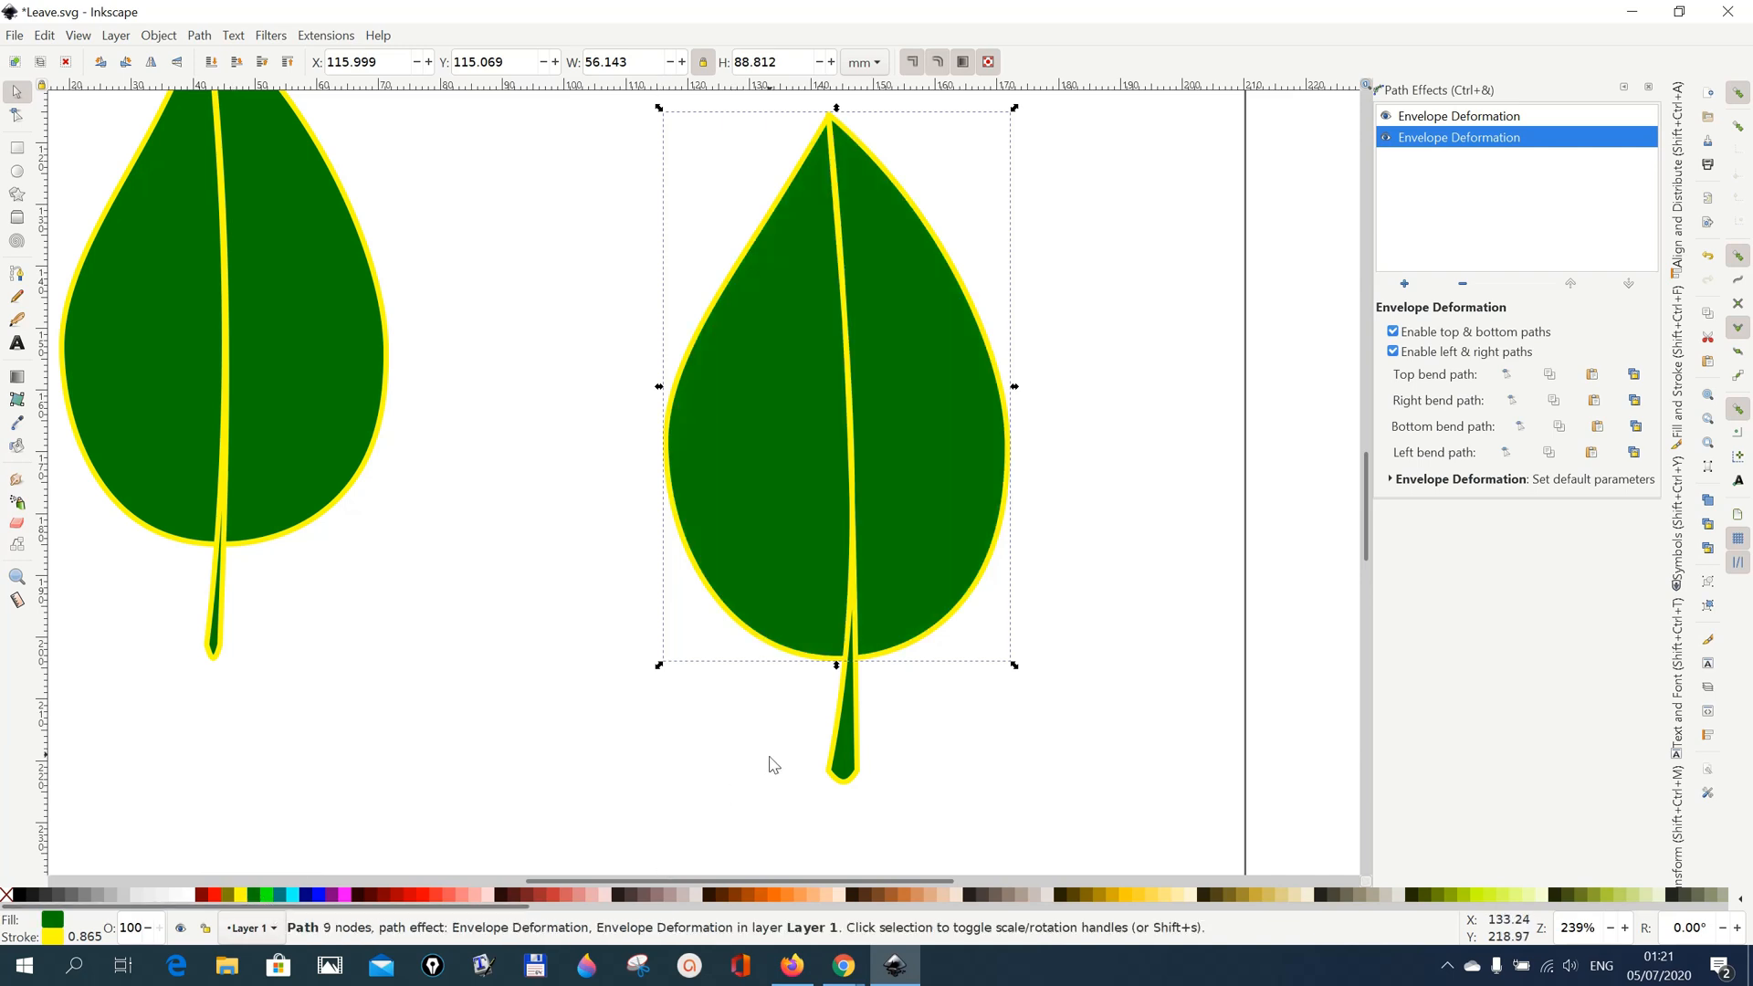
pyautogui.click(849, 760)
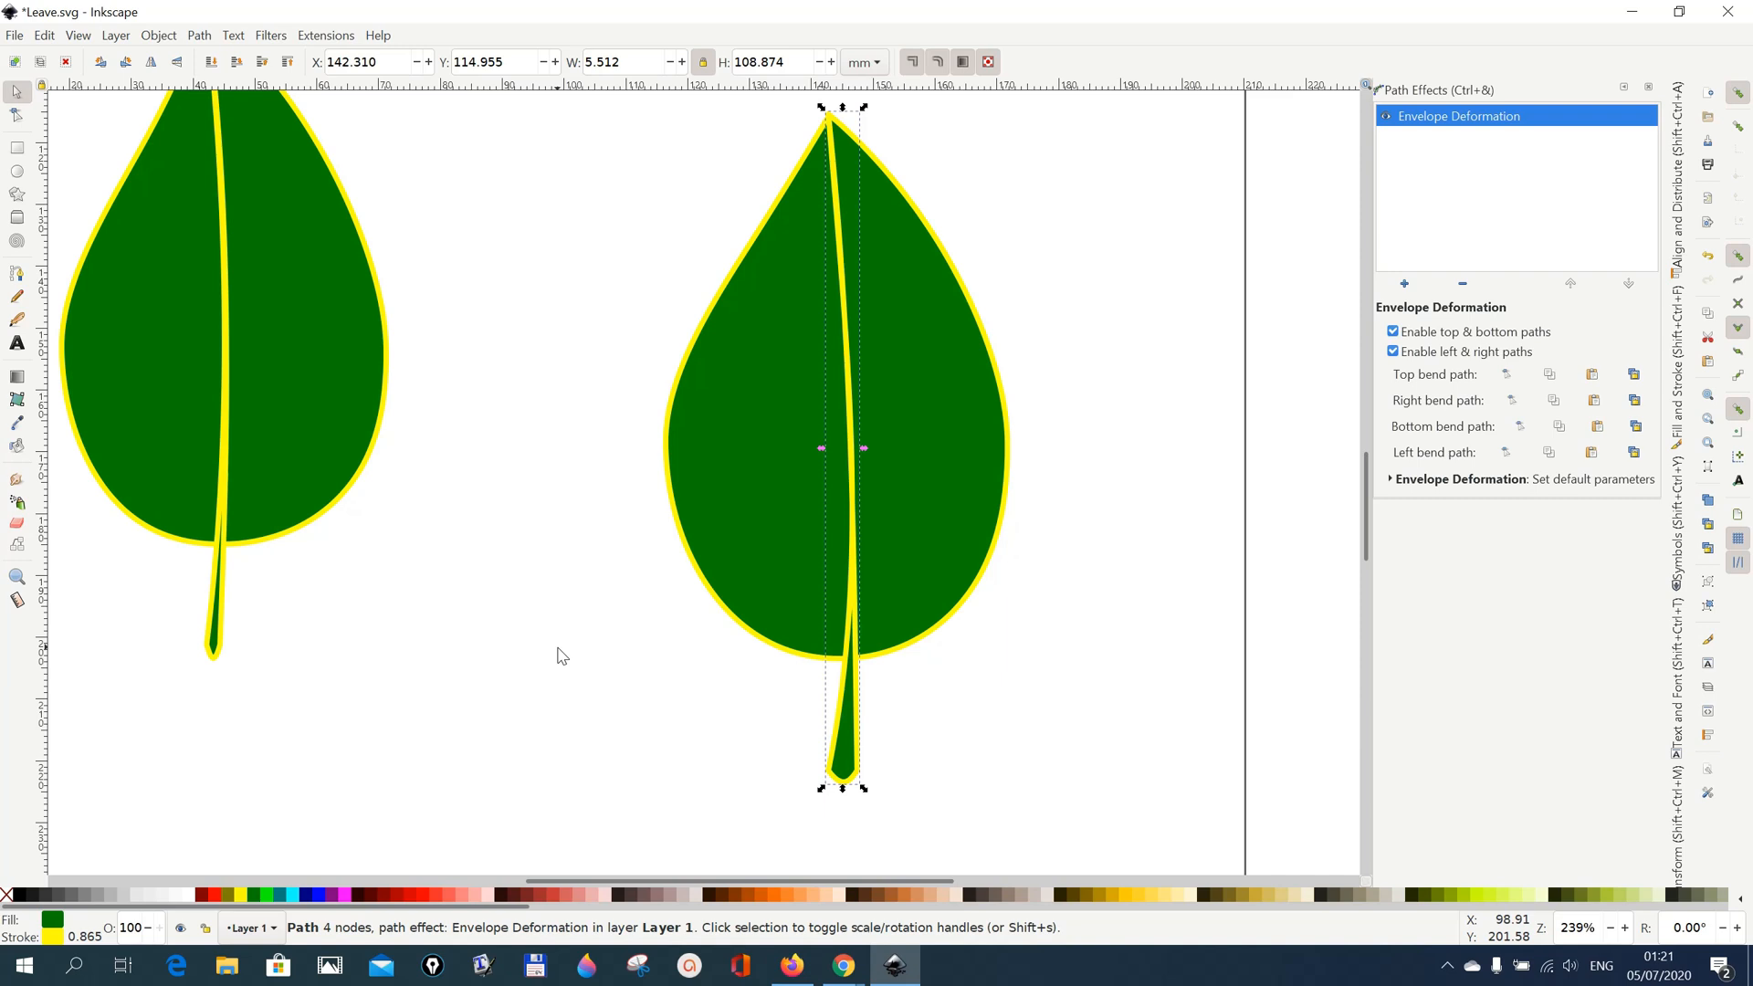
pyautogui.click(1119, 579)
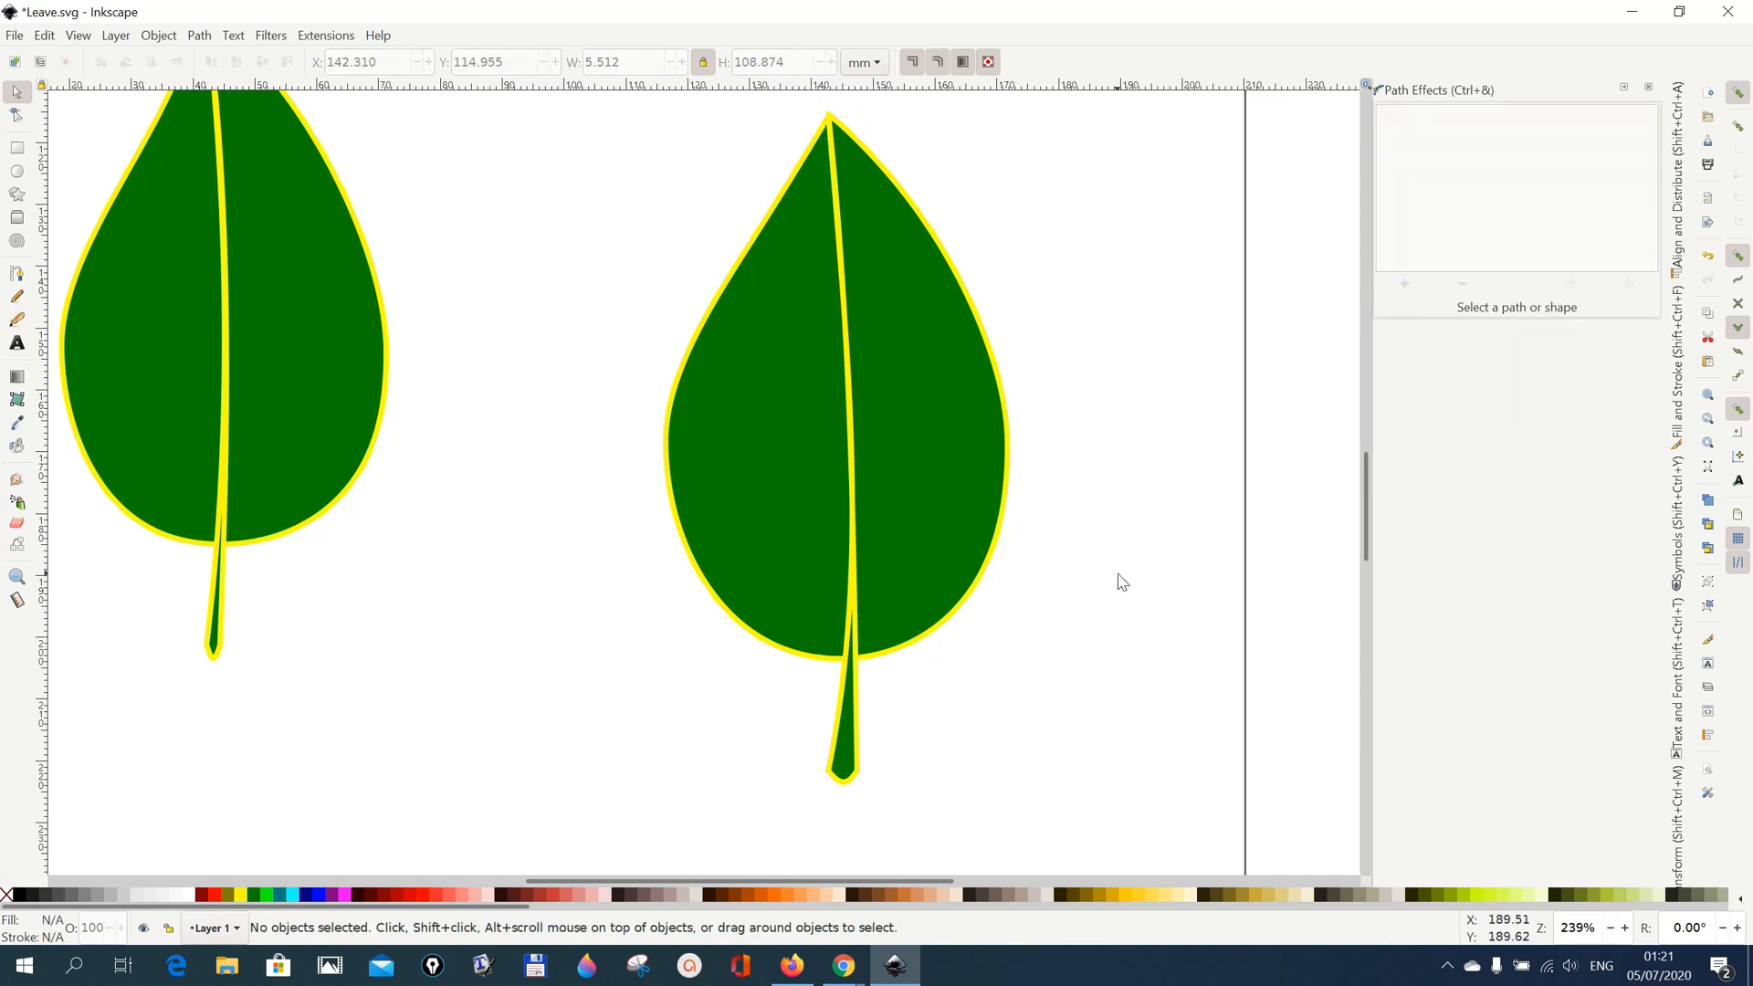